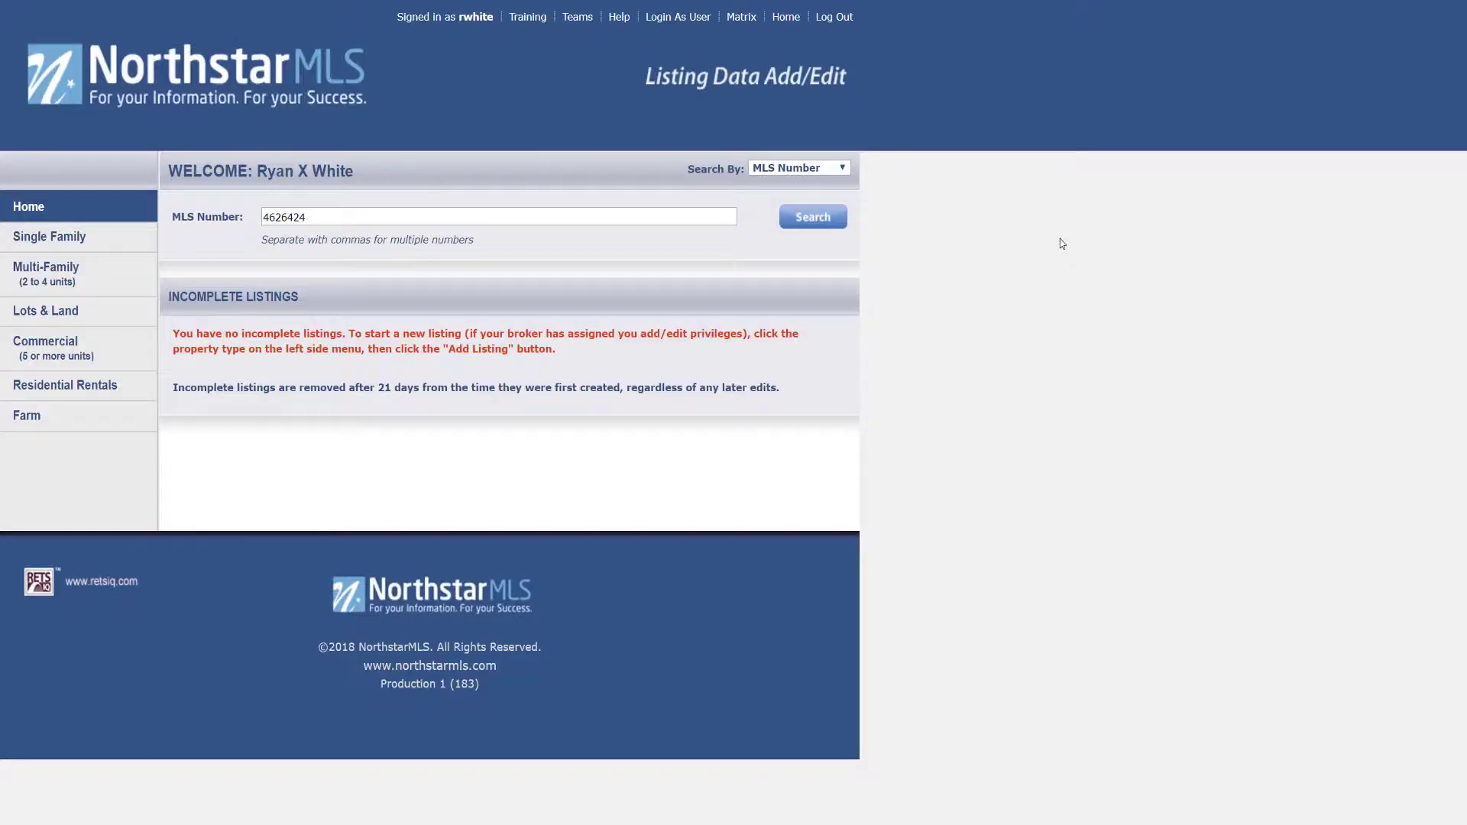
Step: Find listing 4626424 and open the Open Houses page for 1234 Test Spgs NW
click(812, 220)
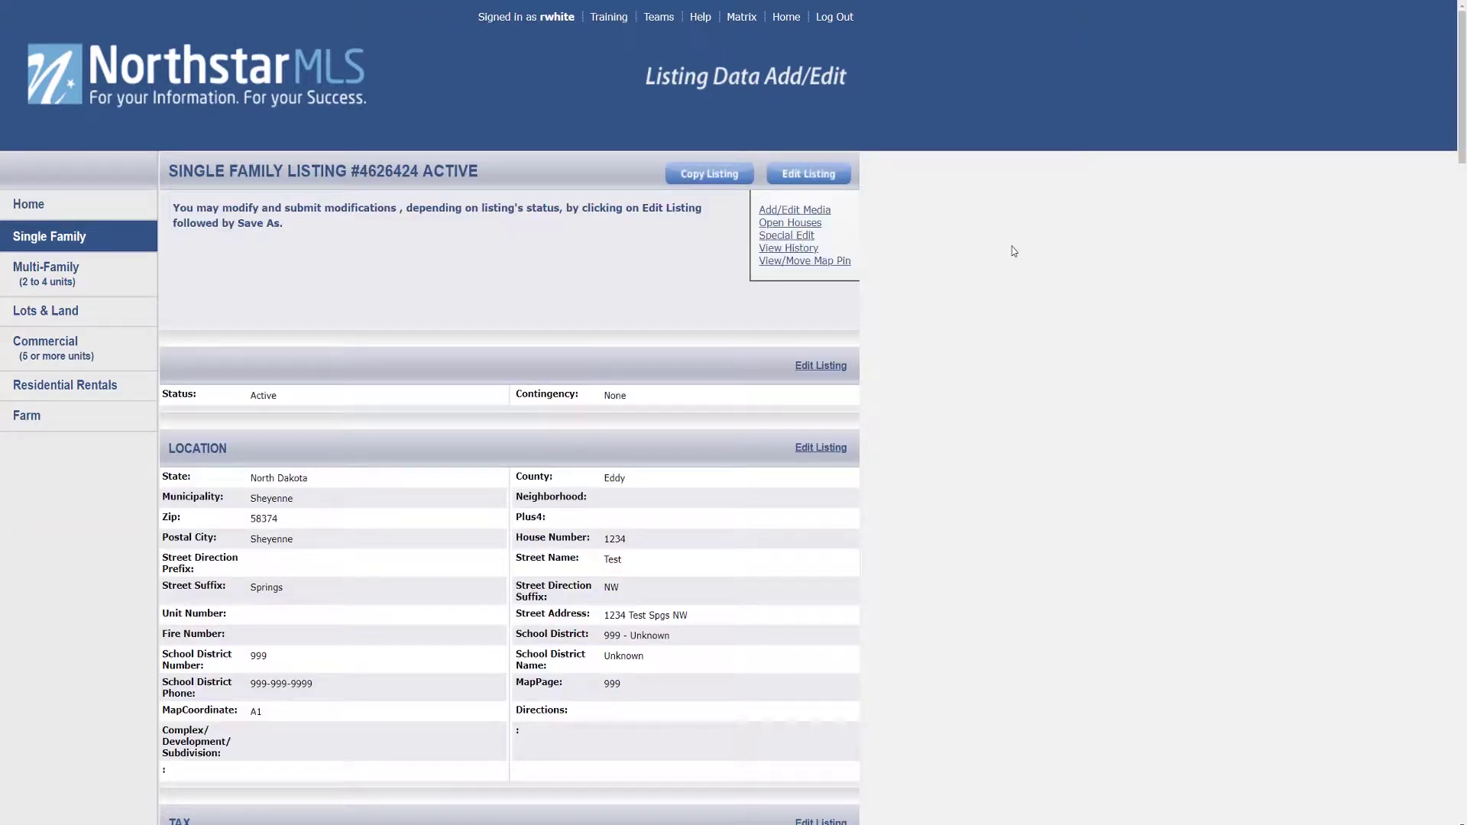
click(820, 224)
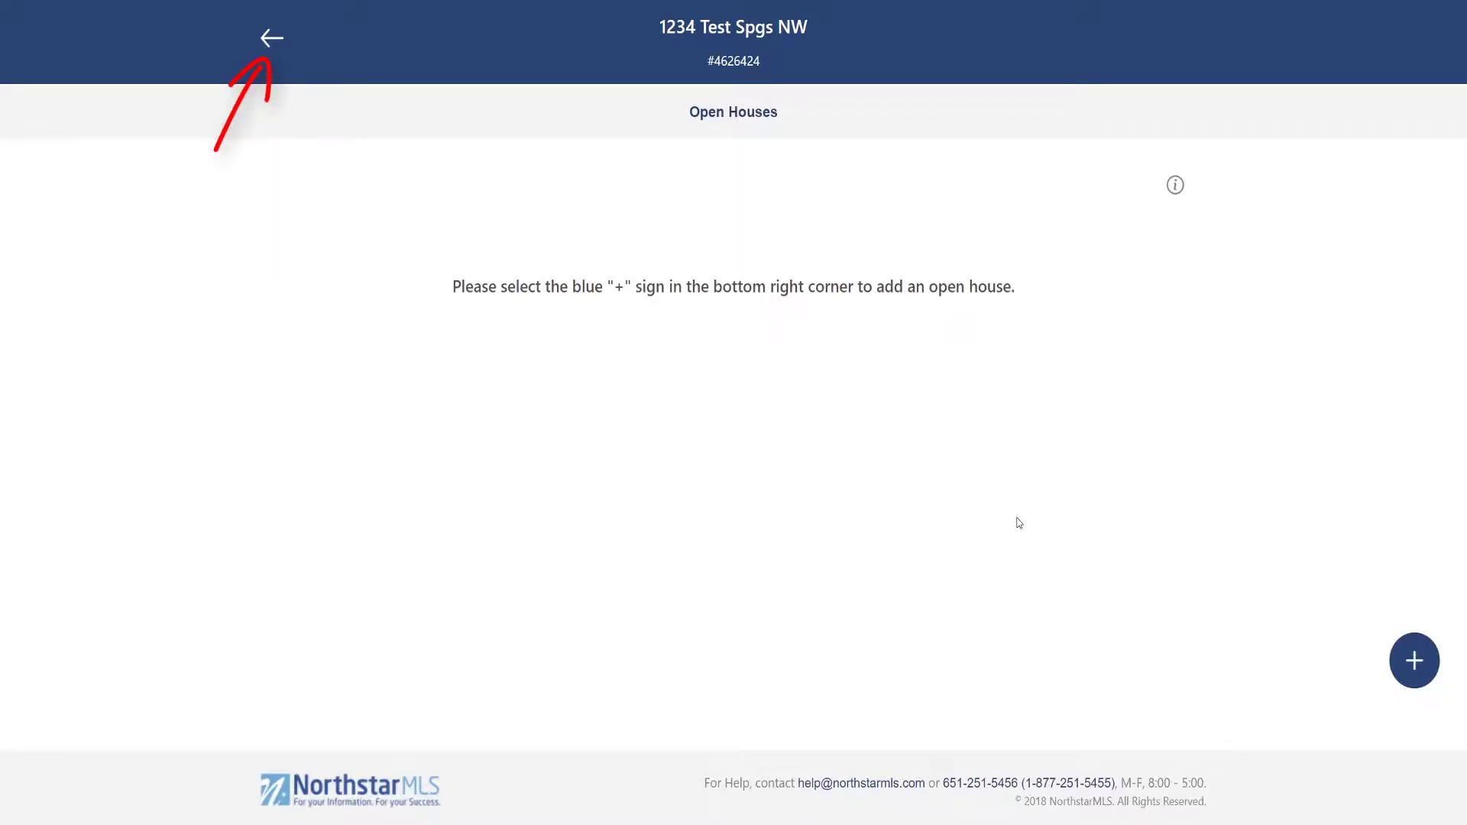
click(1175, 185)
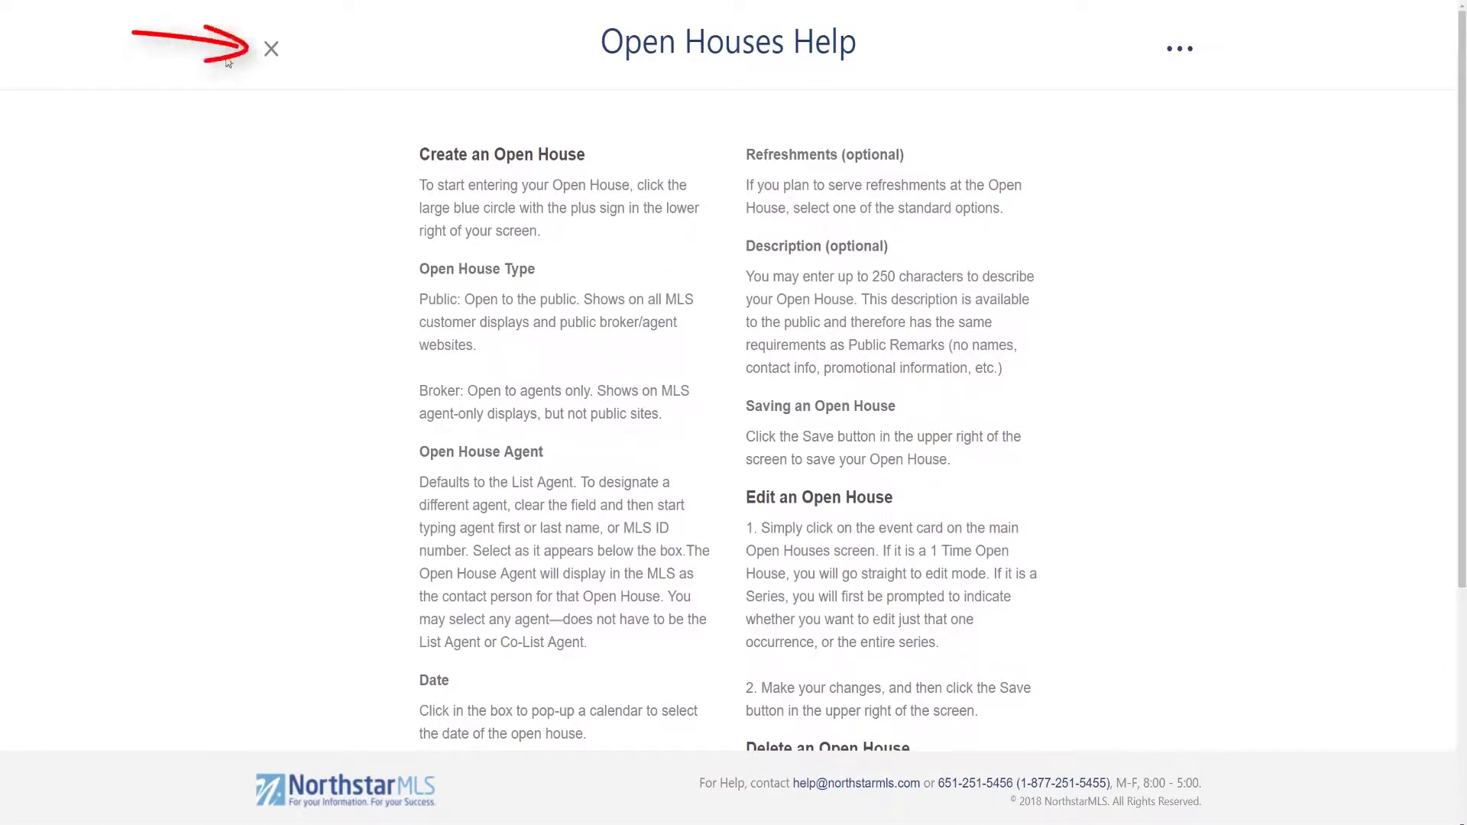
click(272, 49)
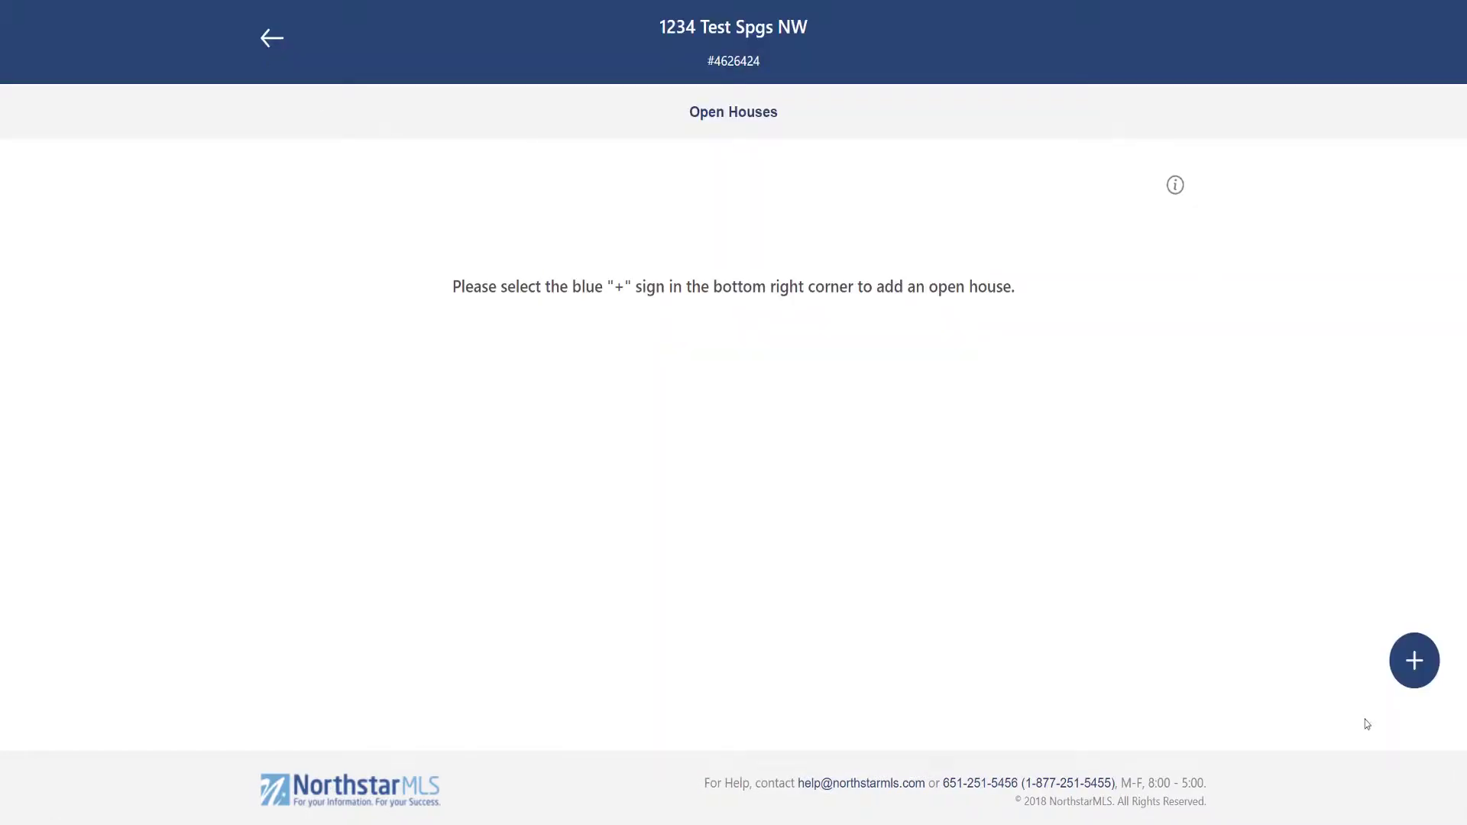
Step: Start a new open house, set its type, and replace the open house agent with another agent
click(1413, 662)
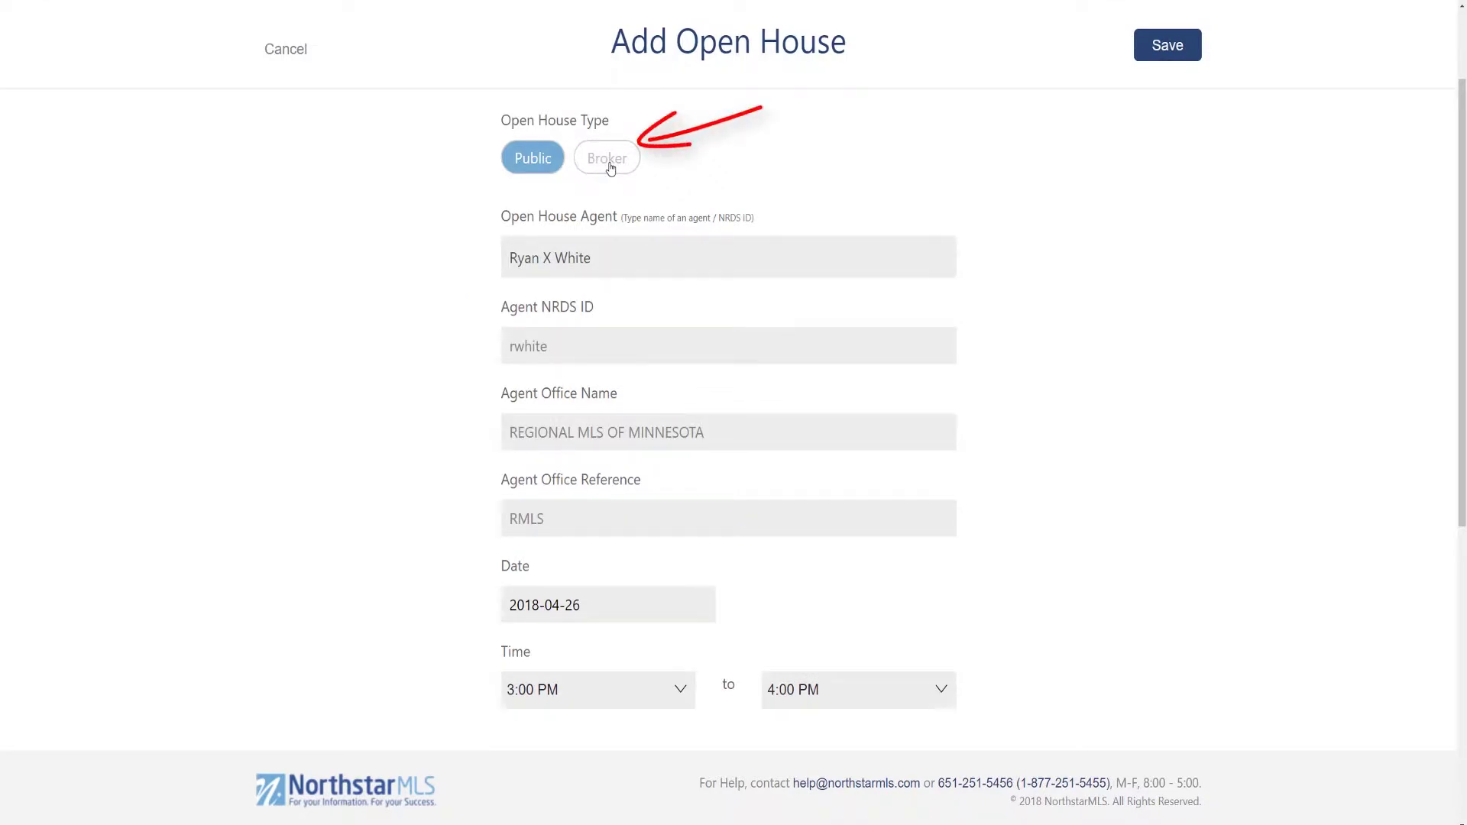
click(609, 158)
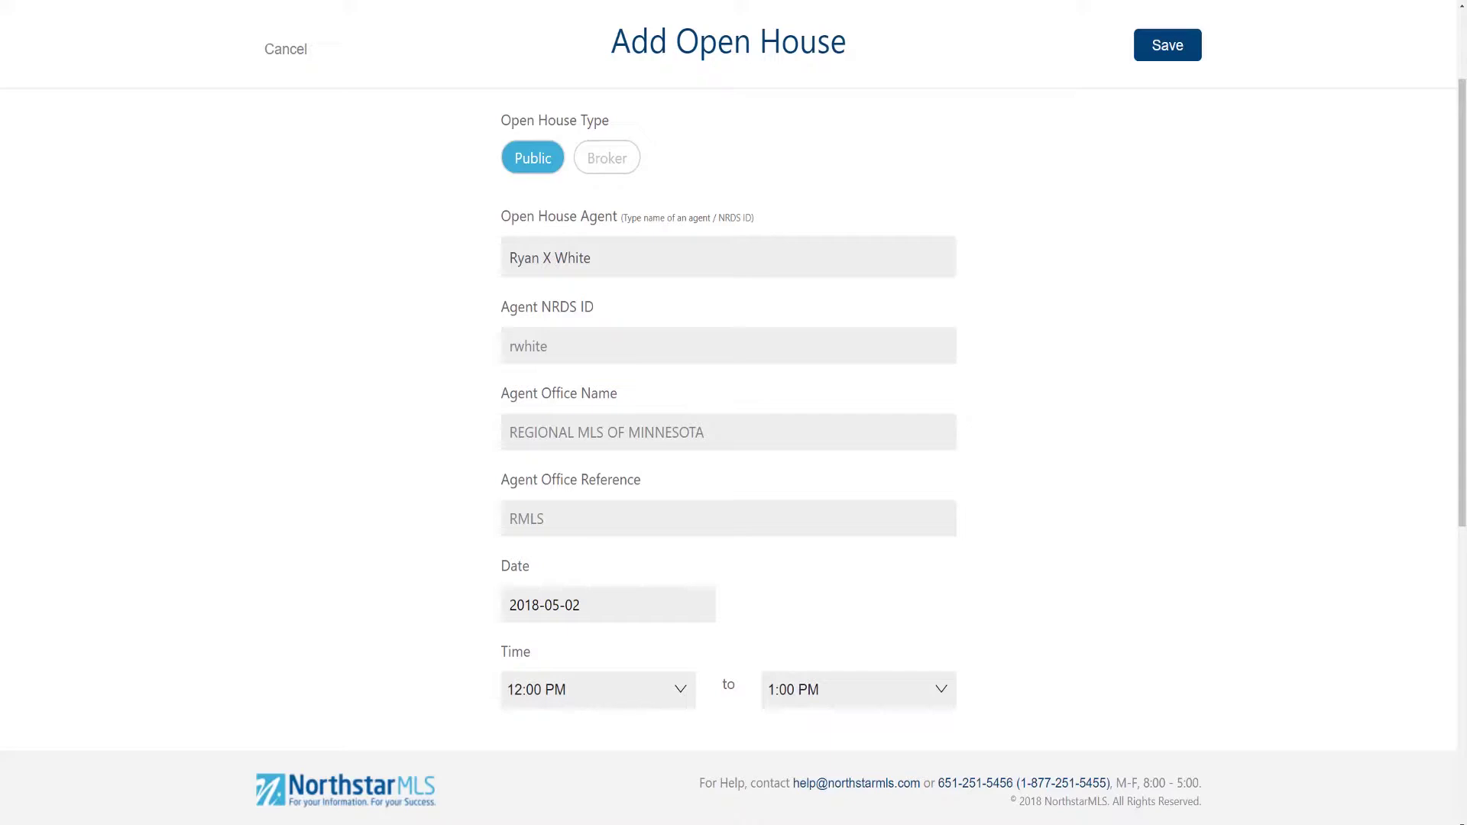
double_click(573, 257)
key(BackSpace)
key(BackSpace)
key(BackSpace)
key(BackSpace)
key(BackSpace)
key(BackSpace)
key(BackSpace)
key(BackSpace)
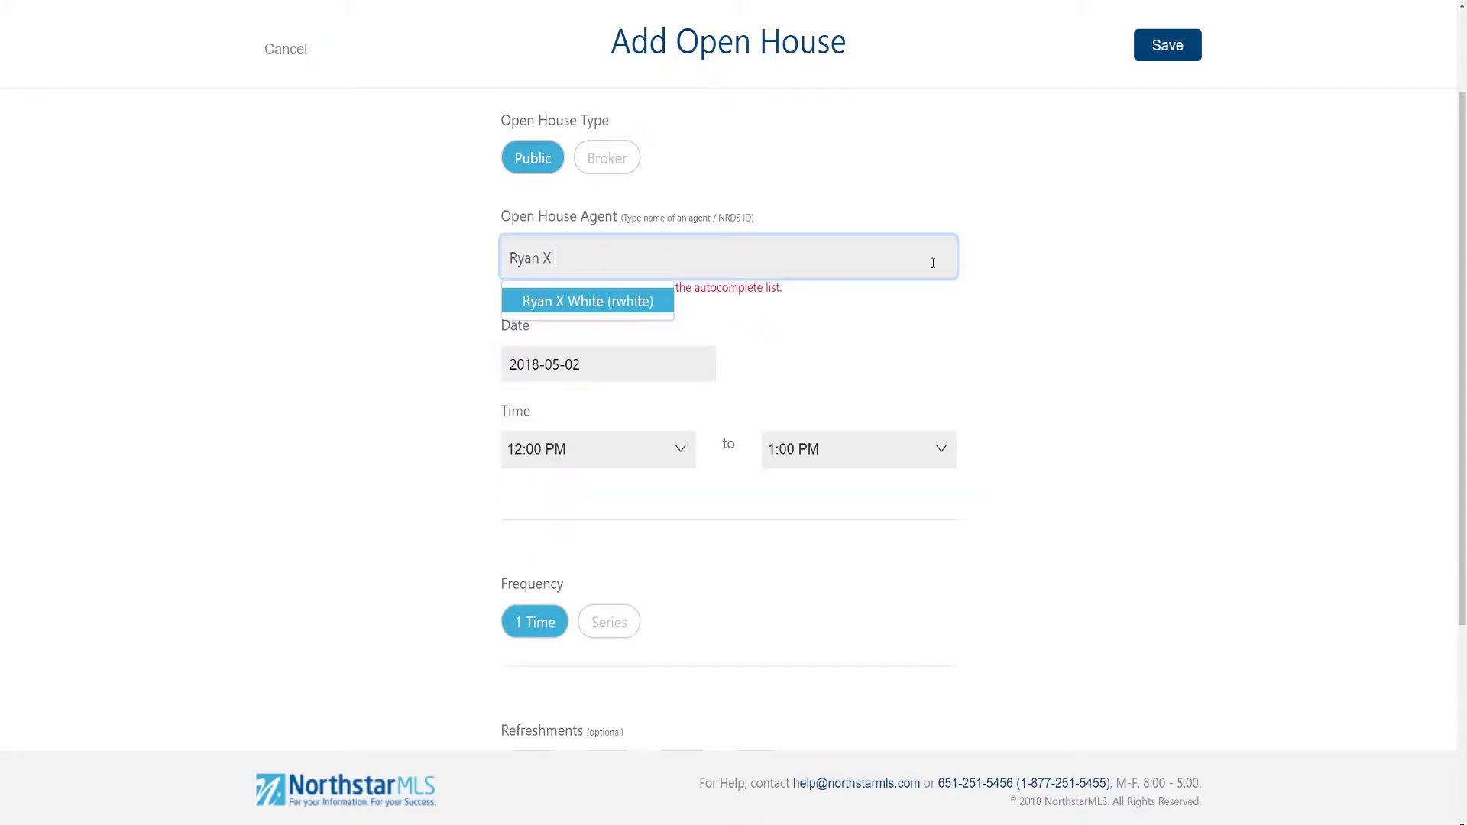
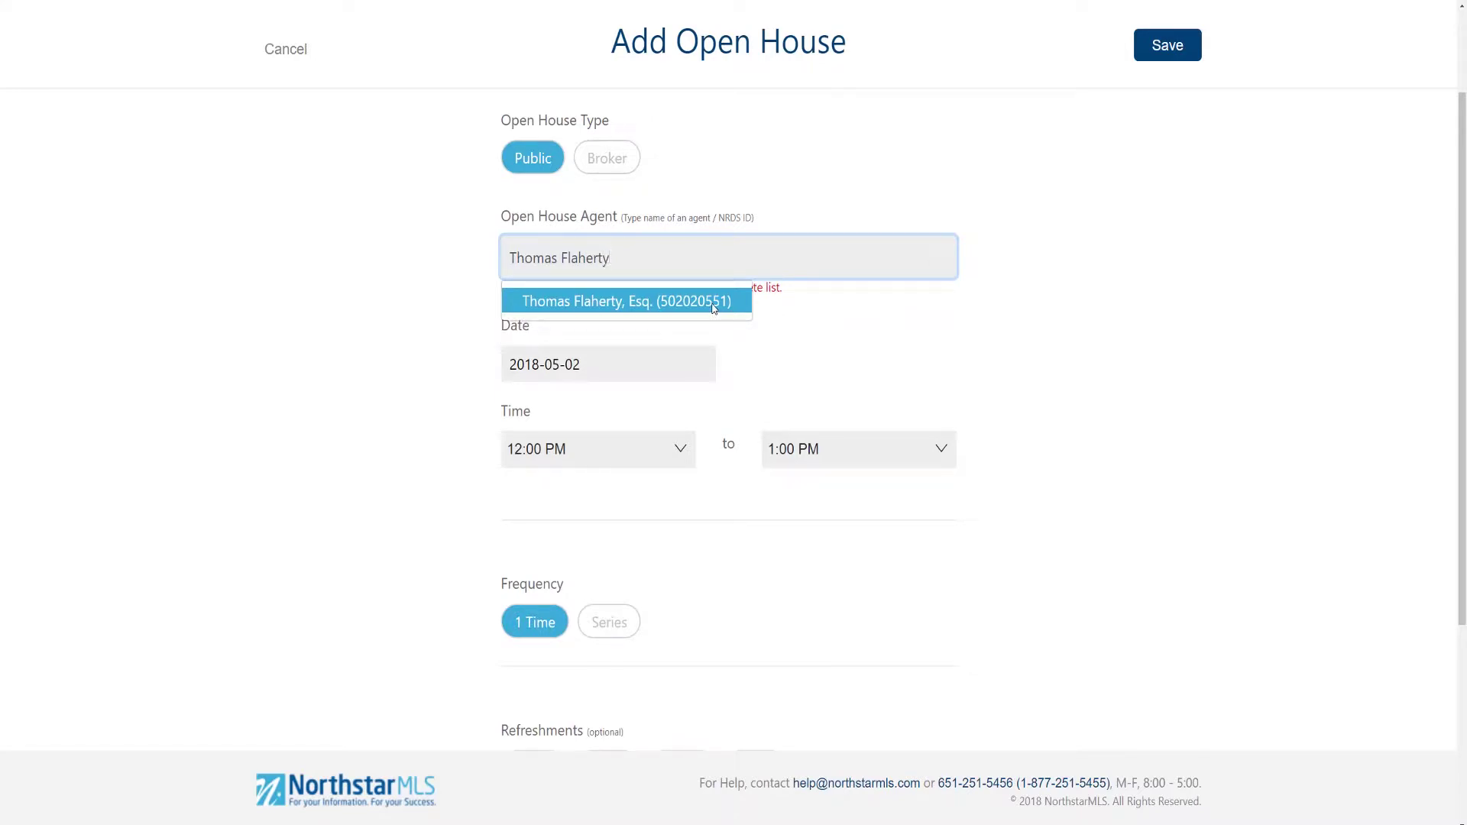
click(713, 309)
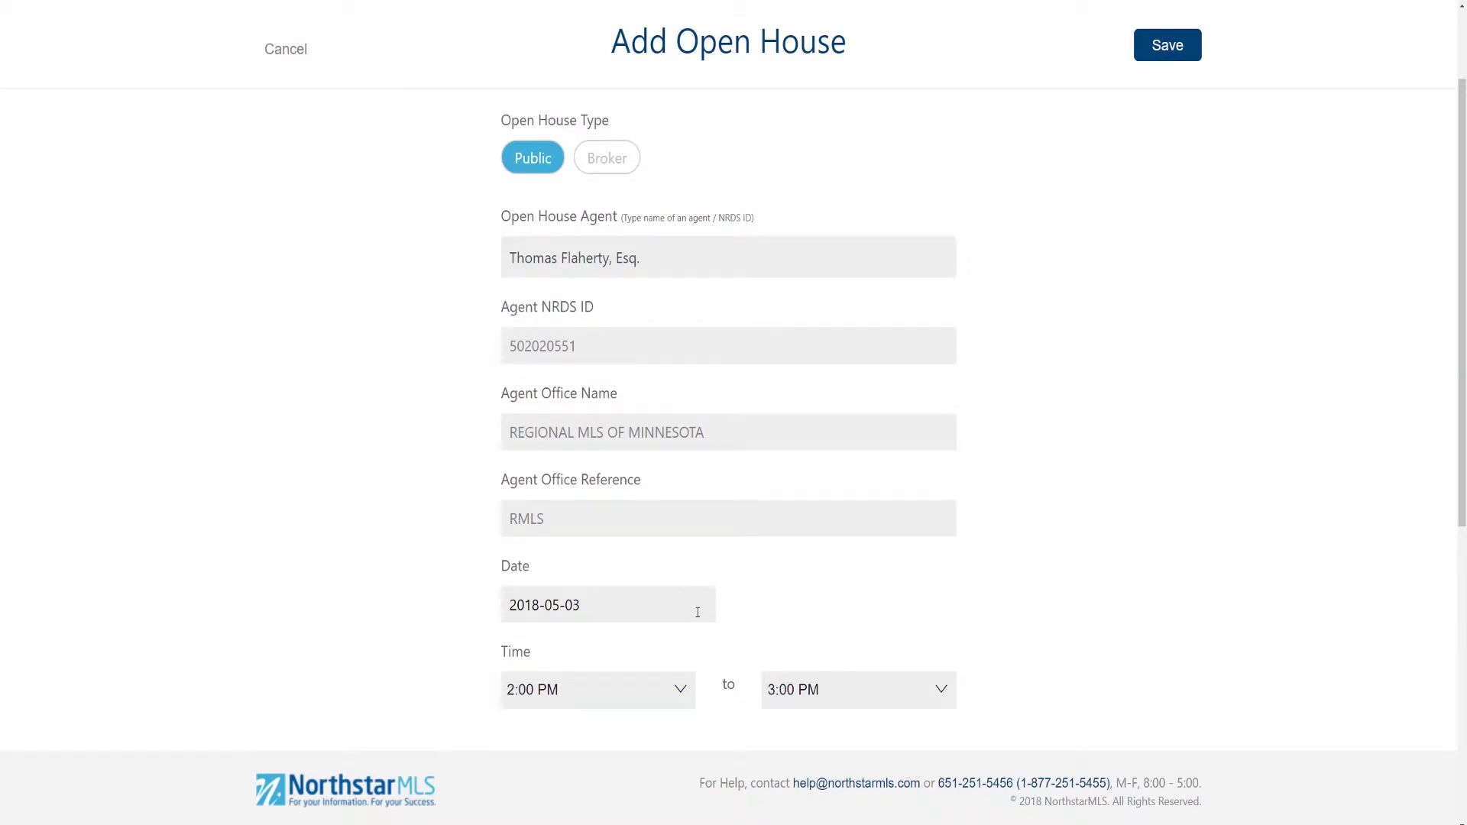
Step: Date the open house 2018-05-12, running from 4:00 PM to 7:00 PM
click(698, 612)
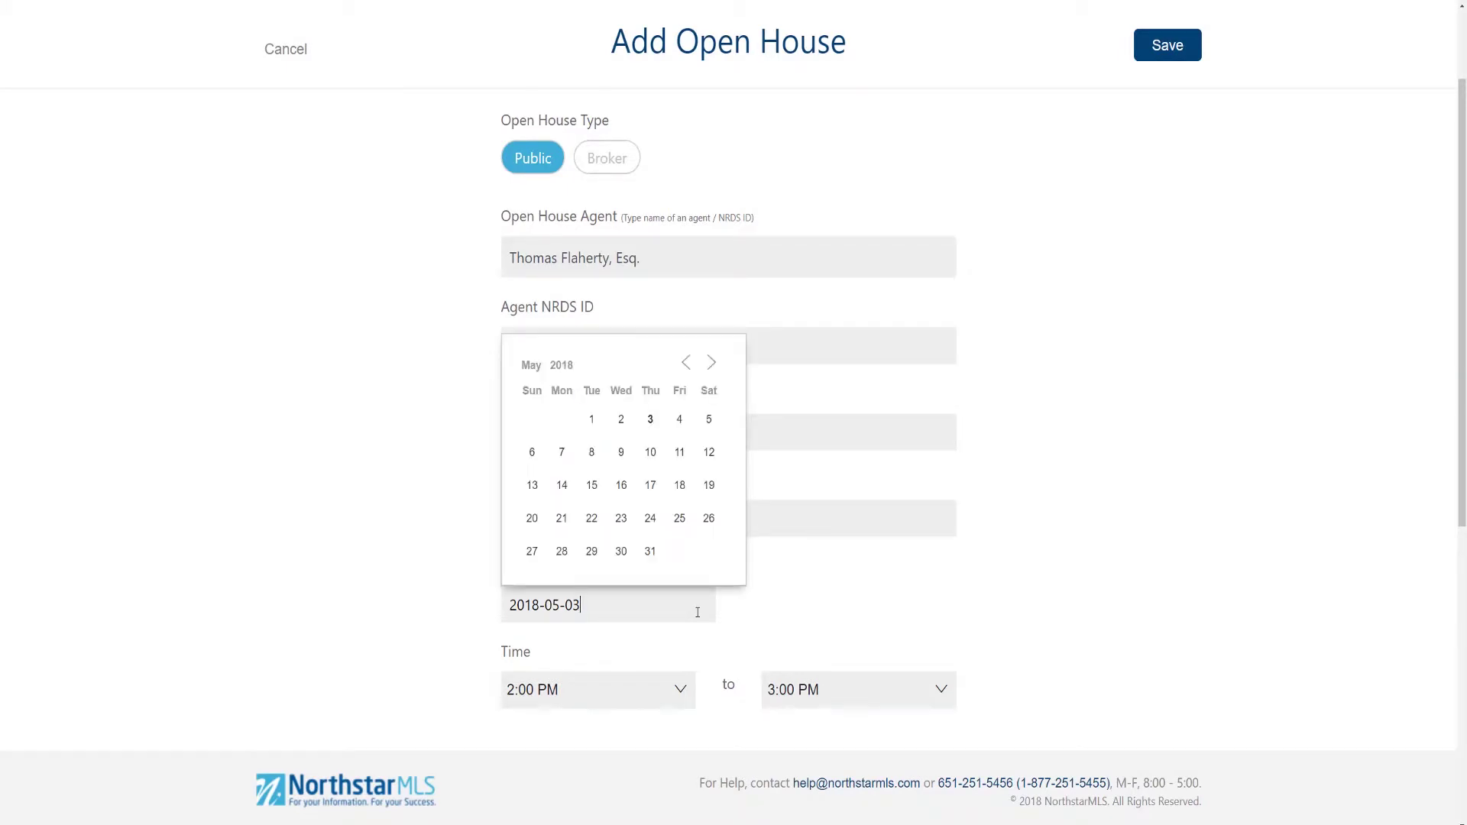
click(710, 454)
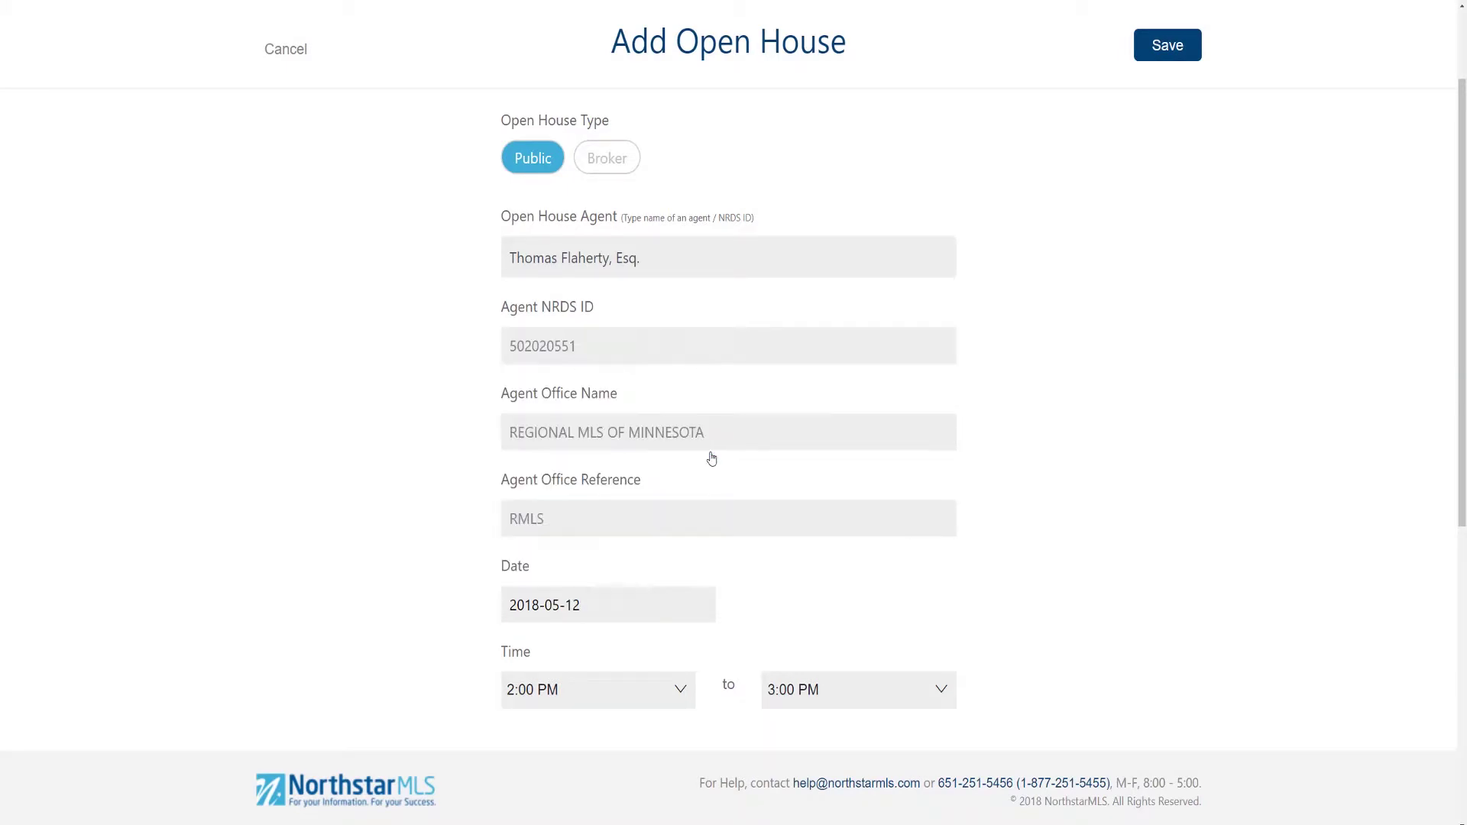
click(681, 689)
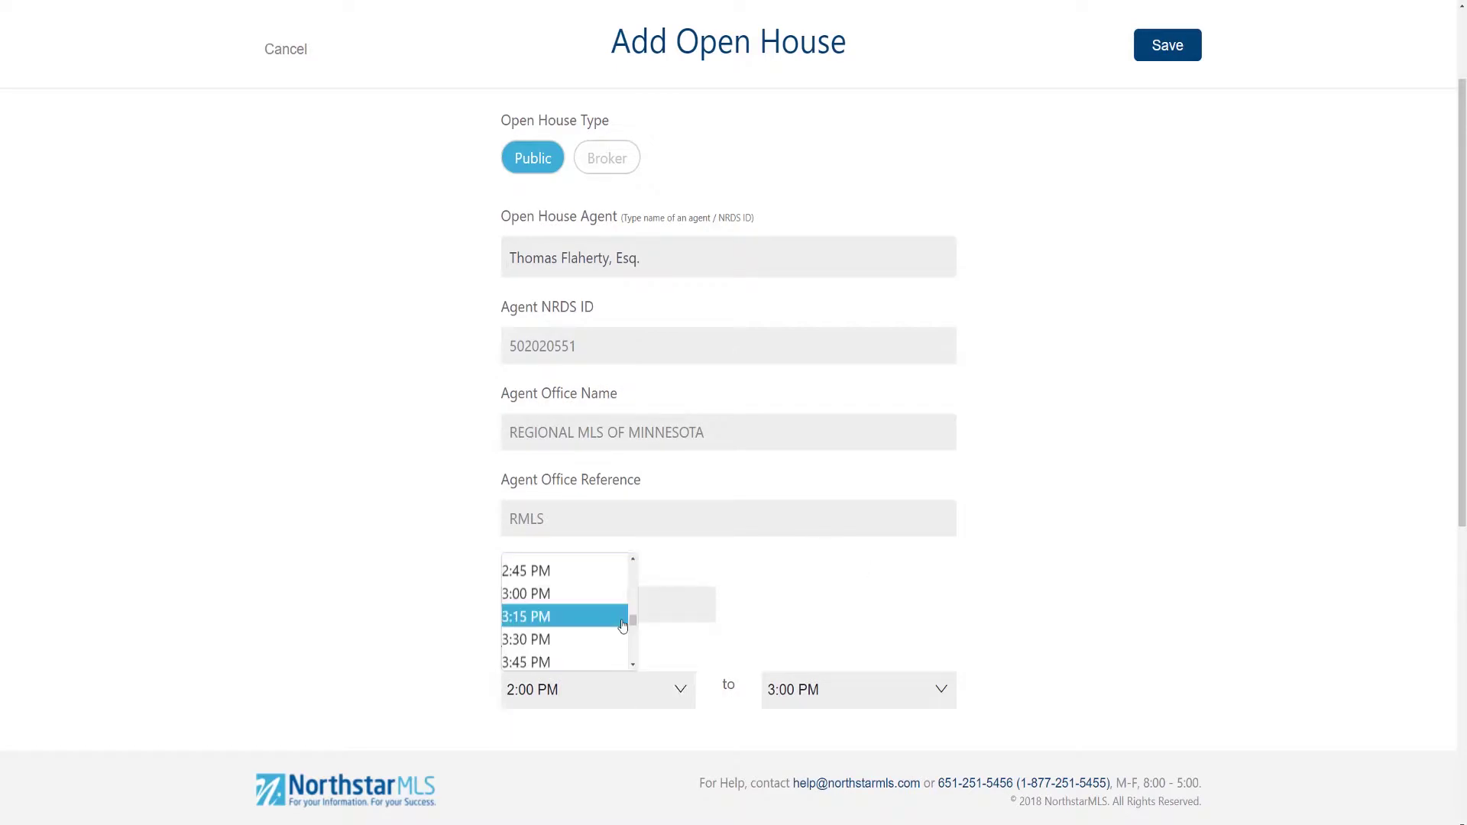
scroll(621, 615, down, 1)
click(607, 621)
click(869, 690)
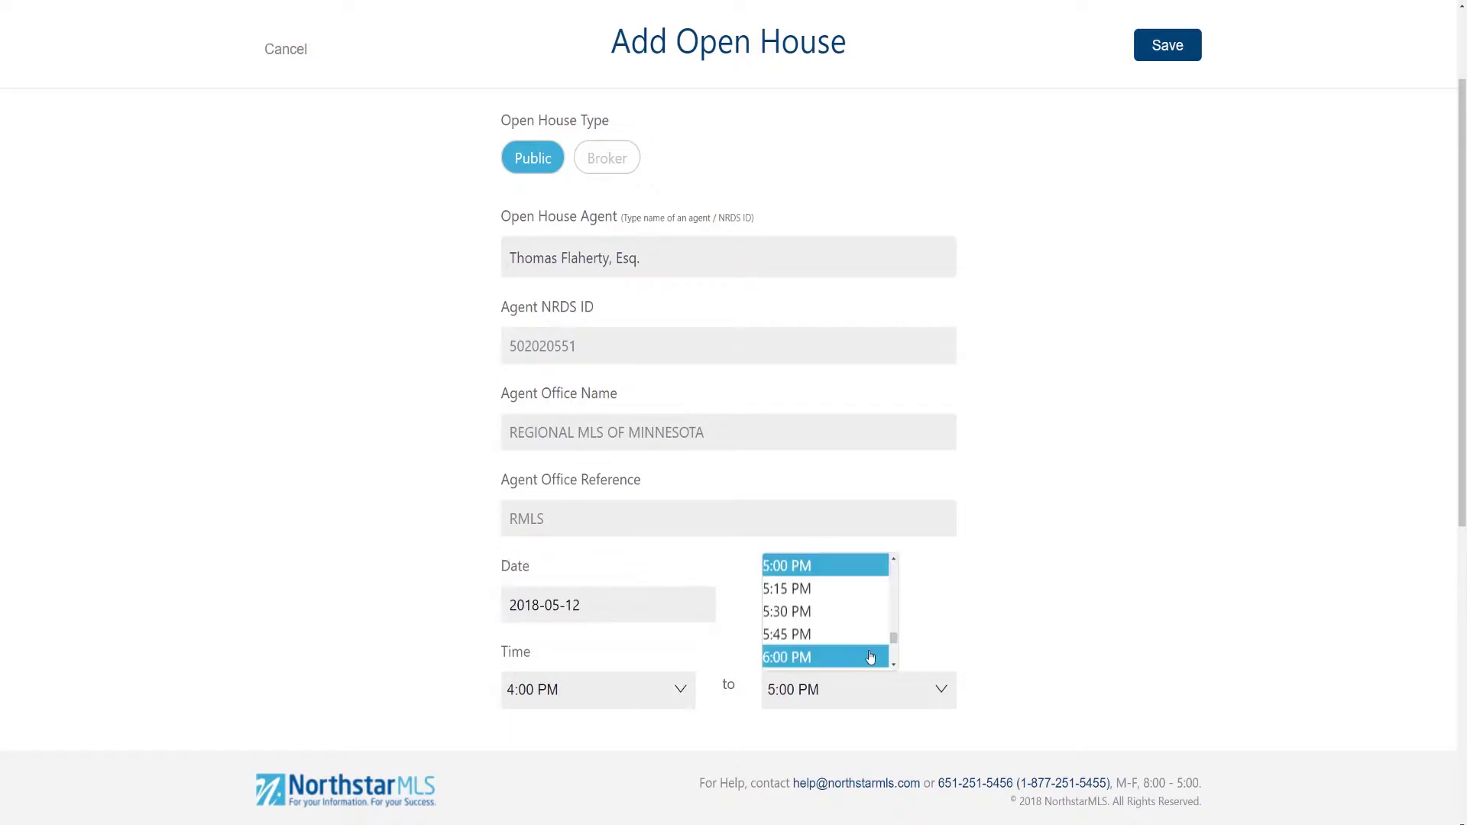
scroll(869, 649, down, 1)
scroll(870, 658, down, 1)
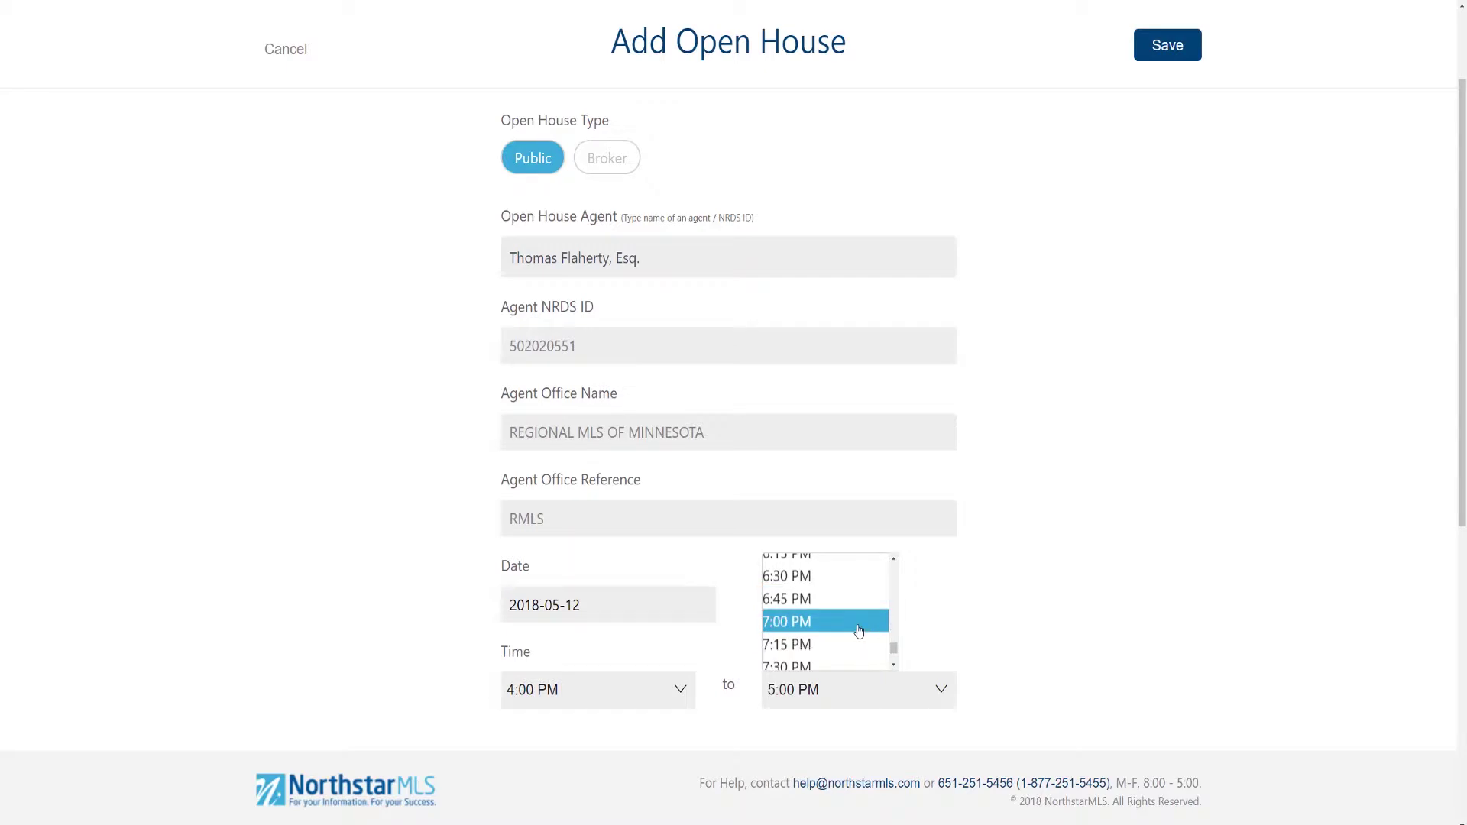
click(859, 628)
scroll(1060, 659, down, 2)
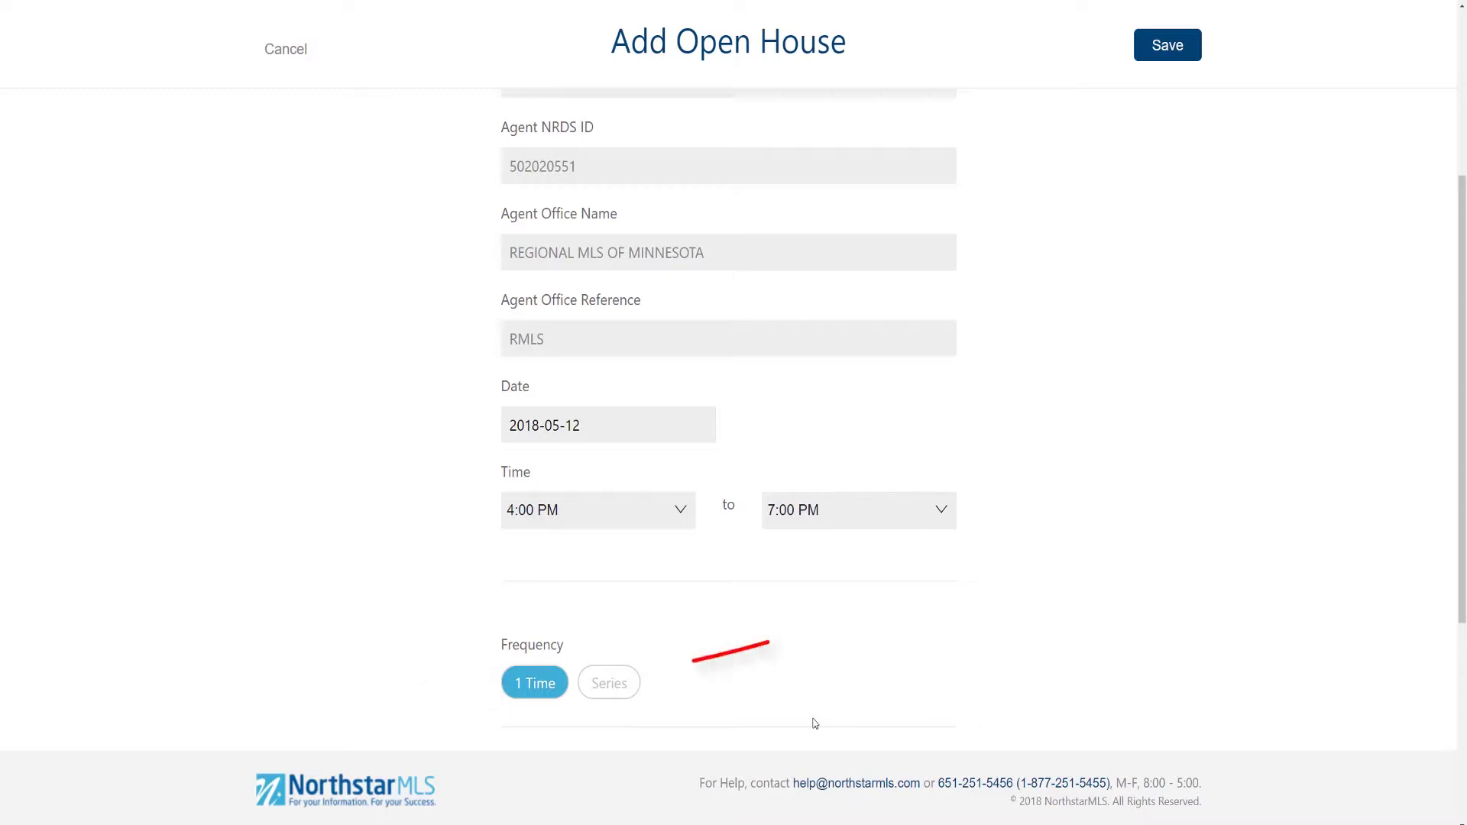
Step: Turn the open house into a Saturday and Sunday series ending 27 May 2018
click(624, 702)
scroll(727, 681, down, 3)
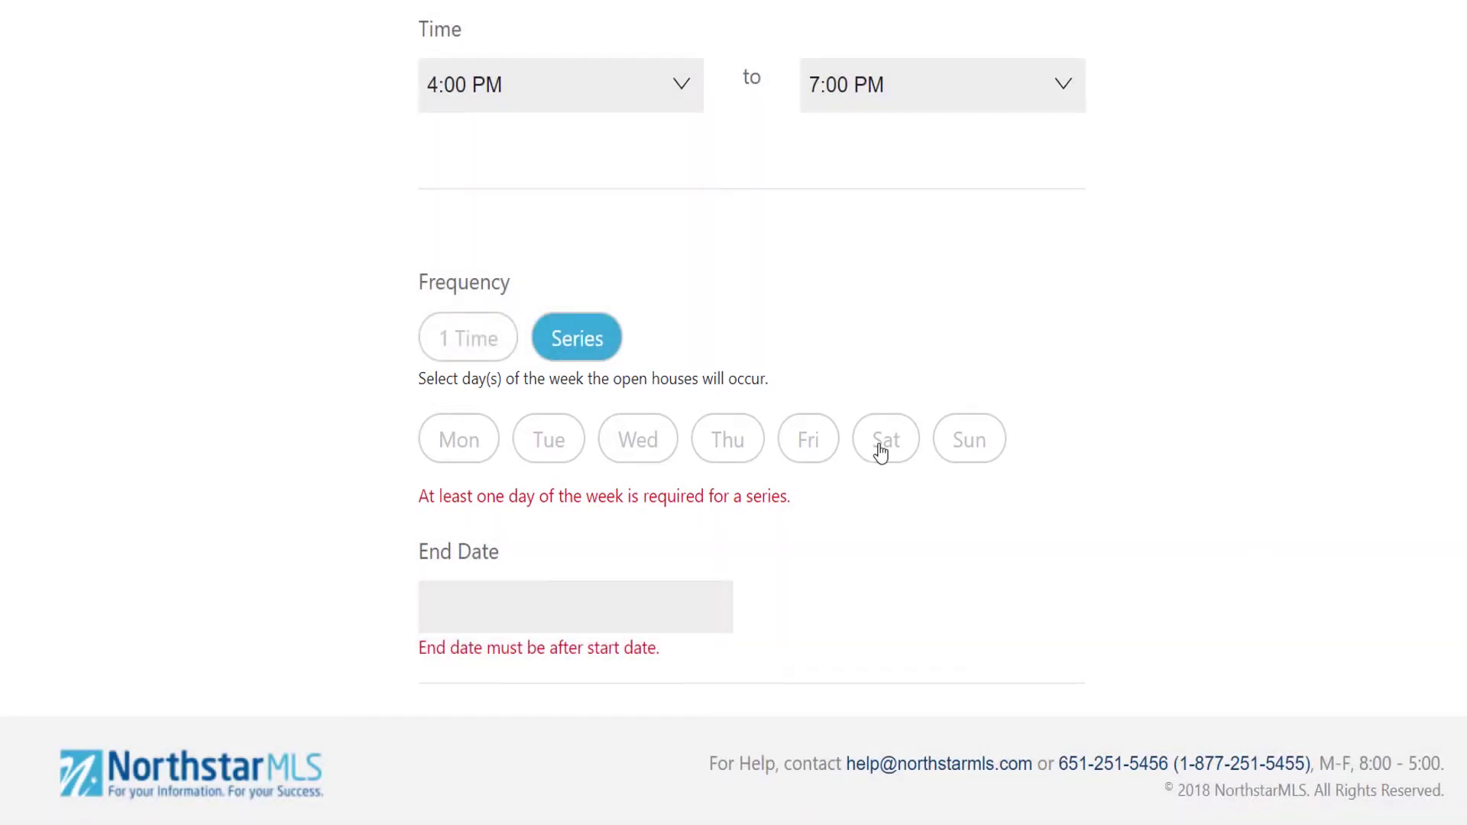
click(878, 447)
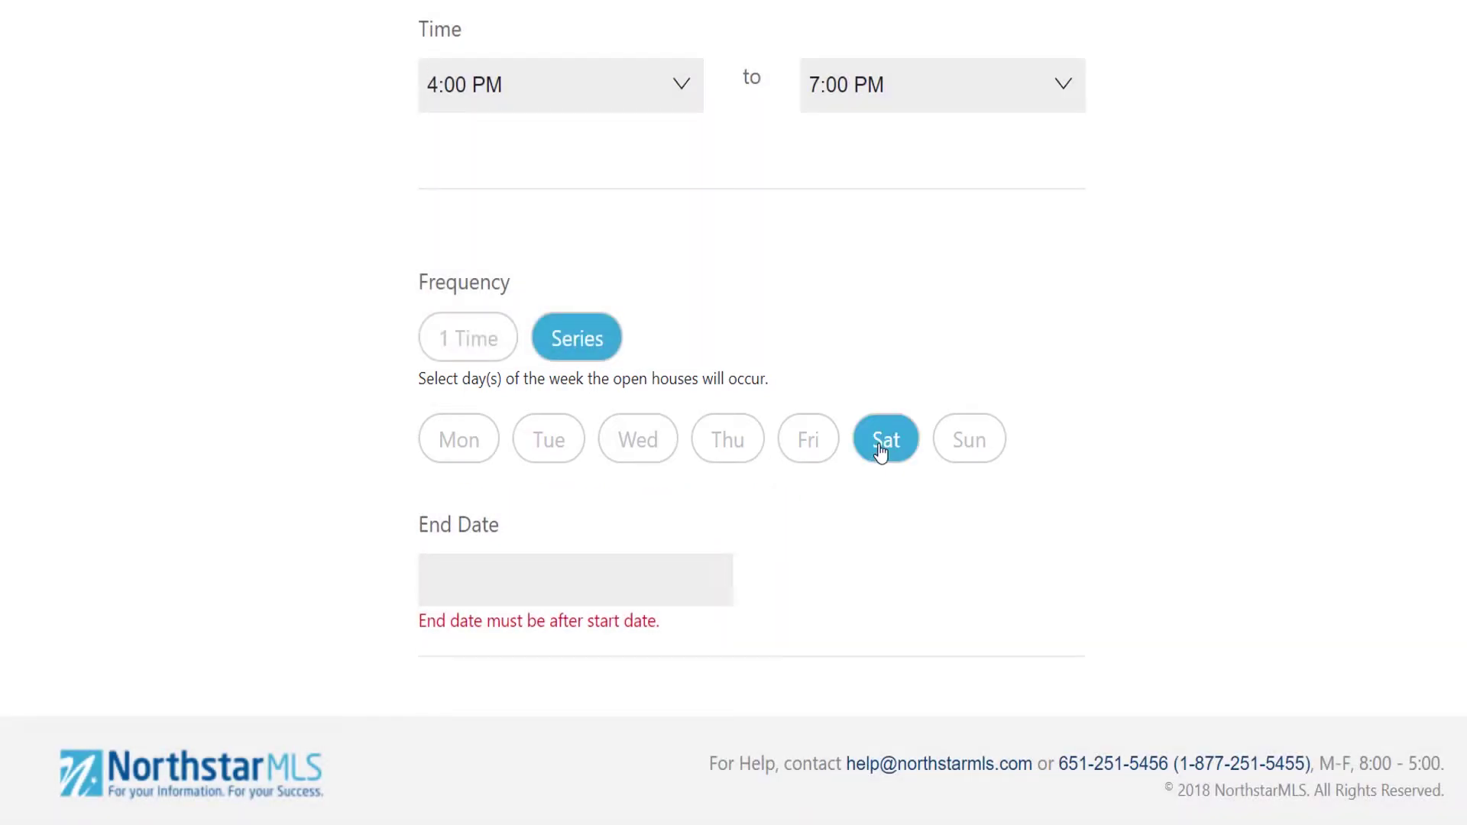
click(991, 467)
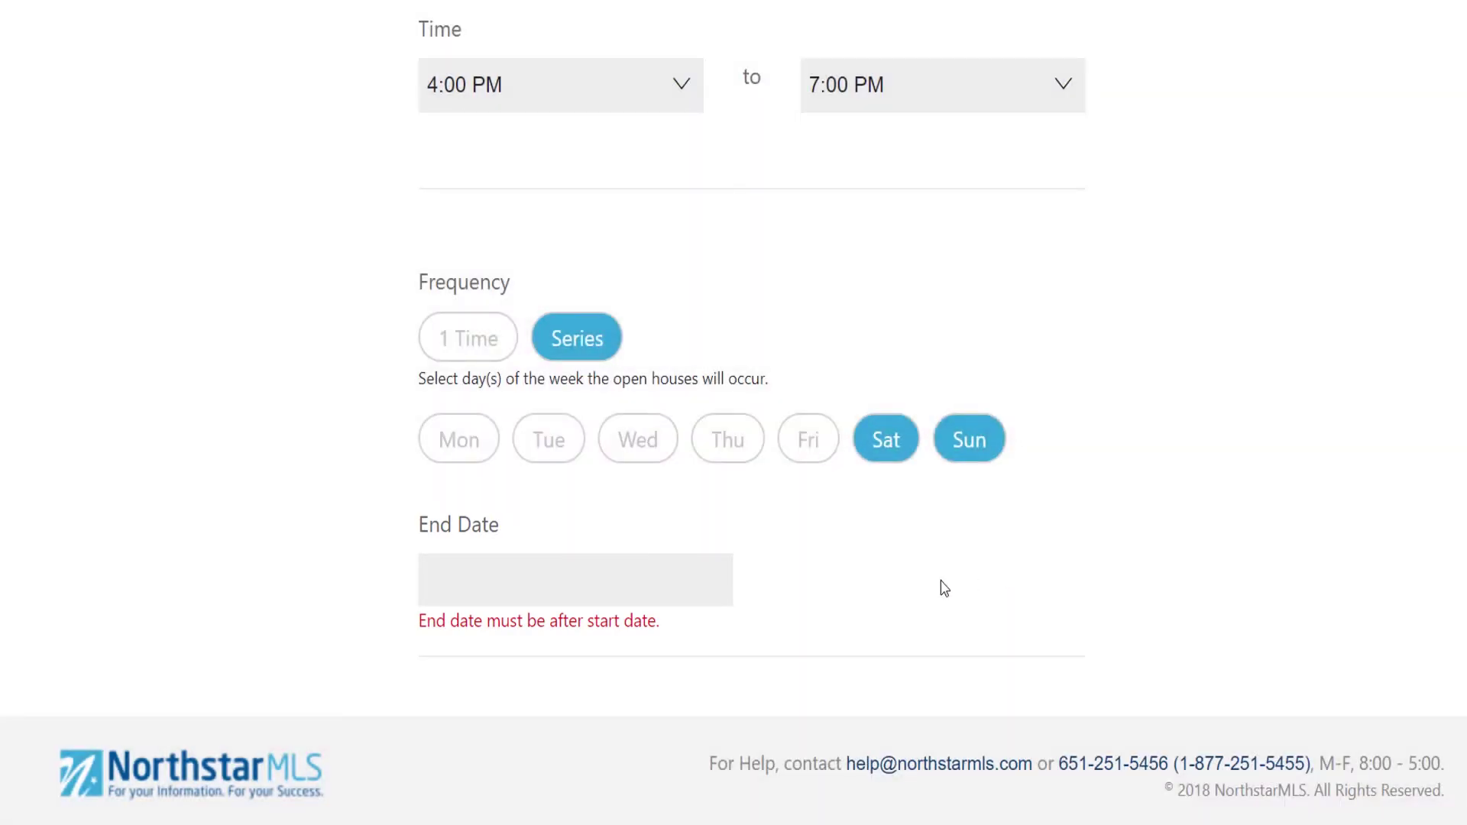
click(713, 590)
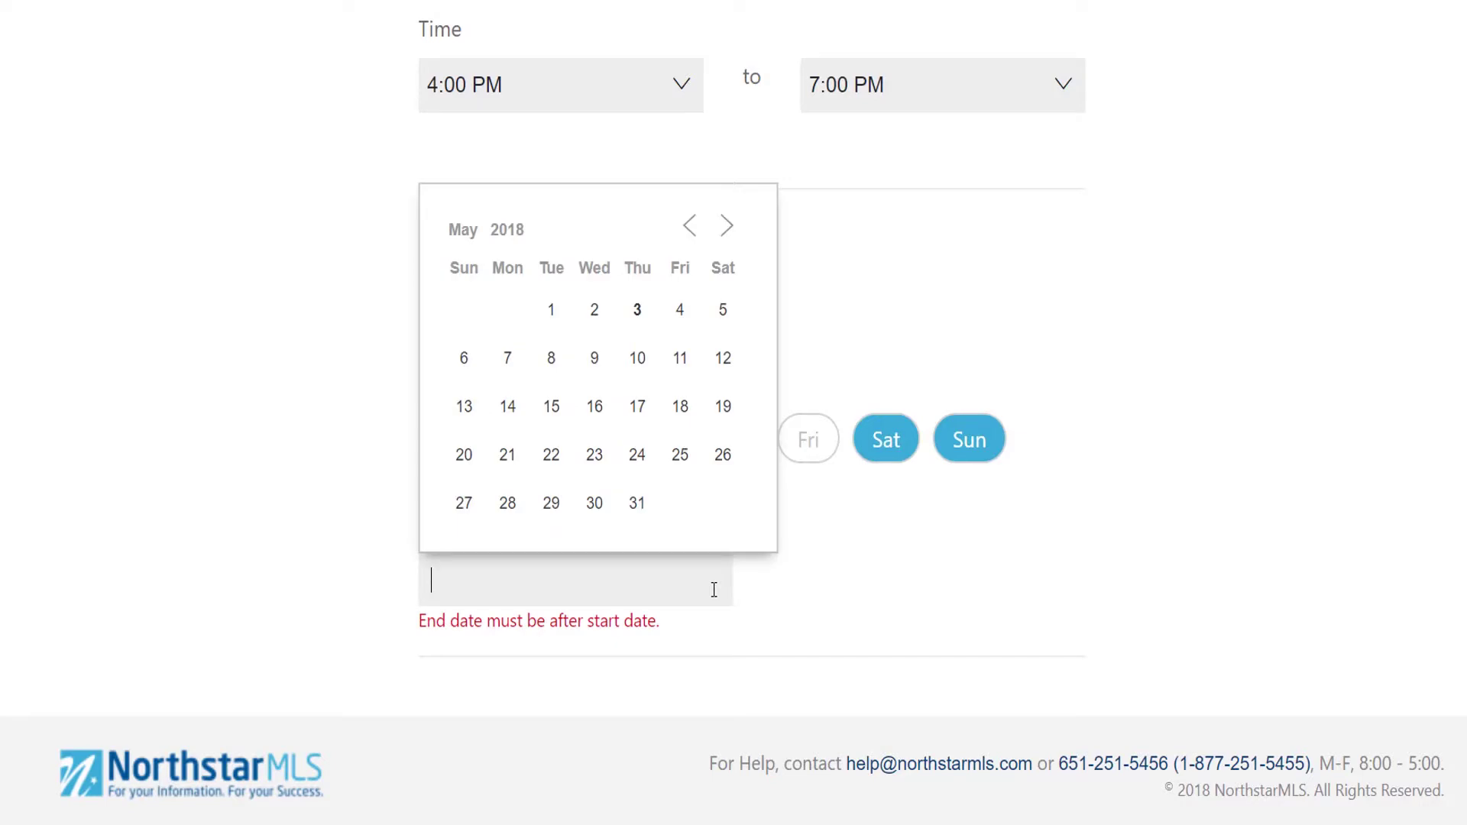
click(465, 504)
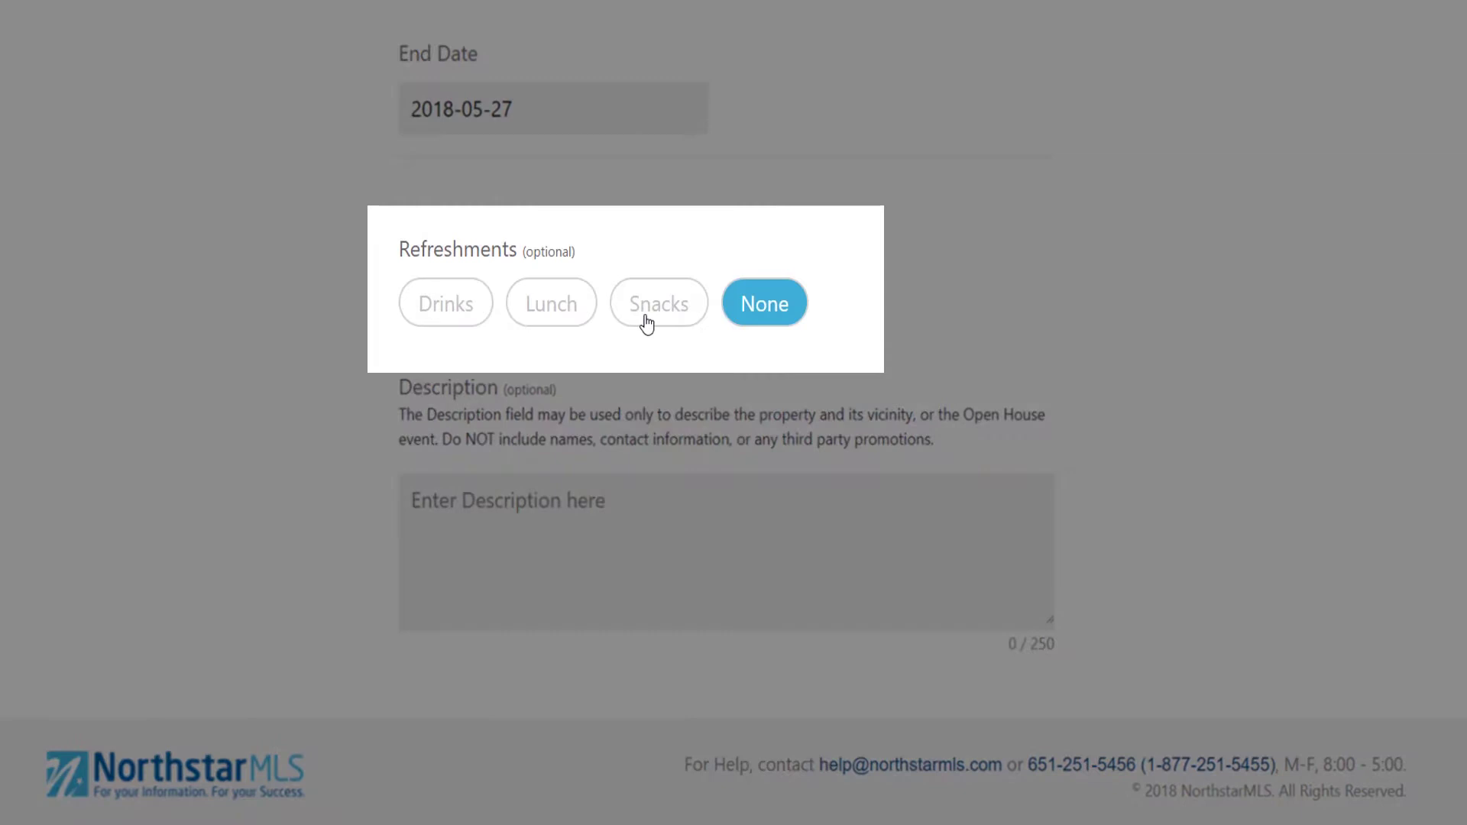
Step: Choose Snacks as refreshments and enter the description 'Front door will be open.'
click(646, 324)
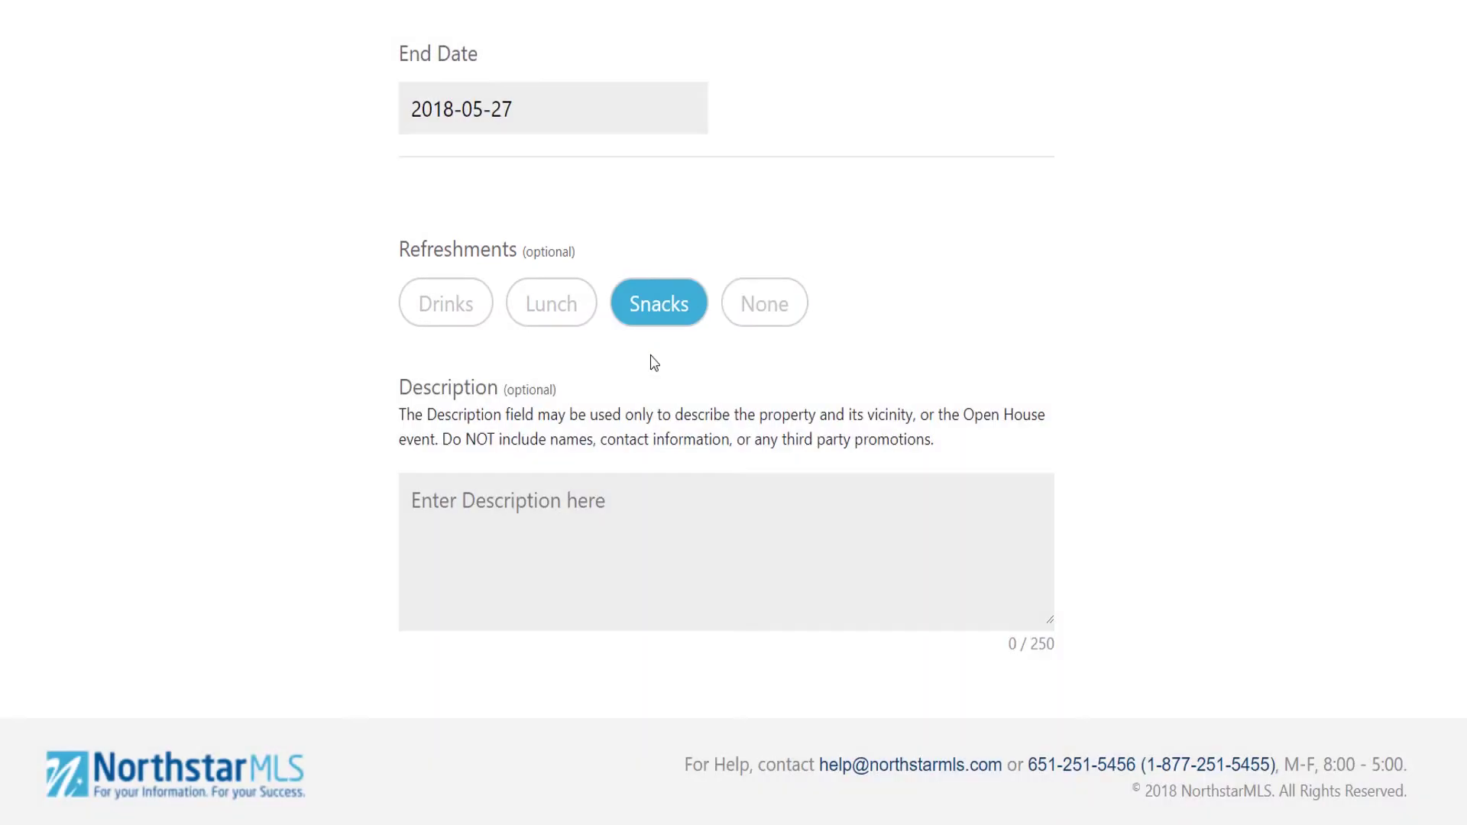
text(Front door wi)
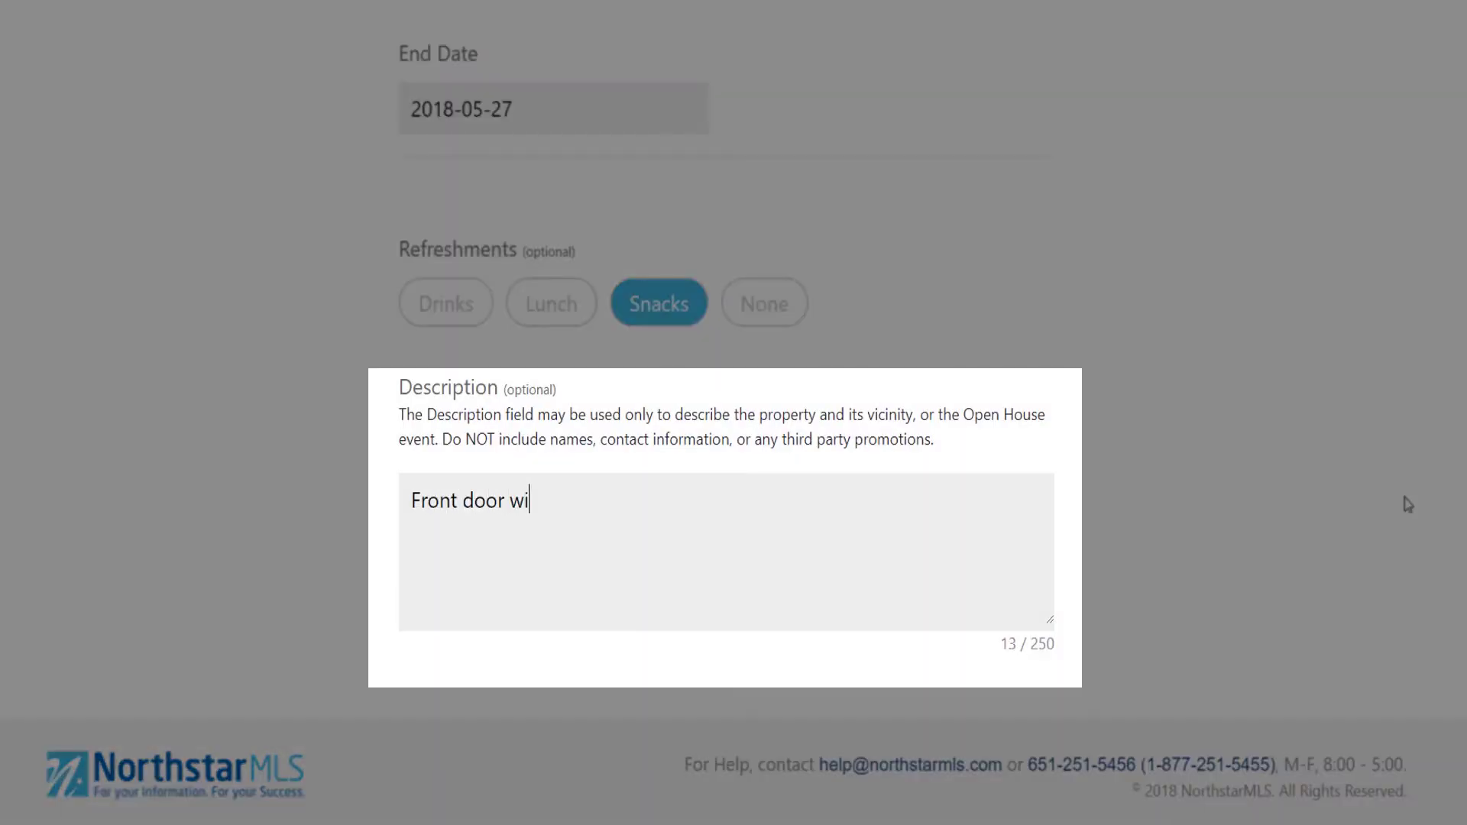
text(ll be open.)
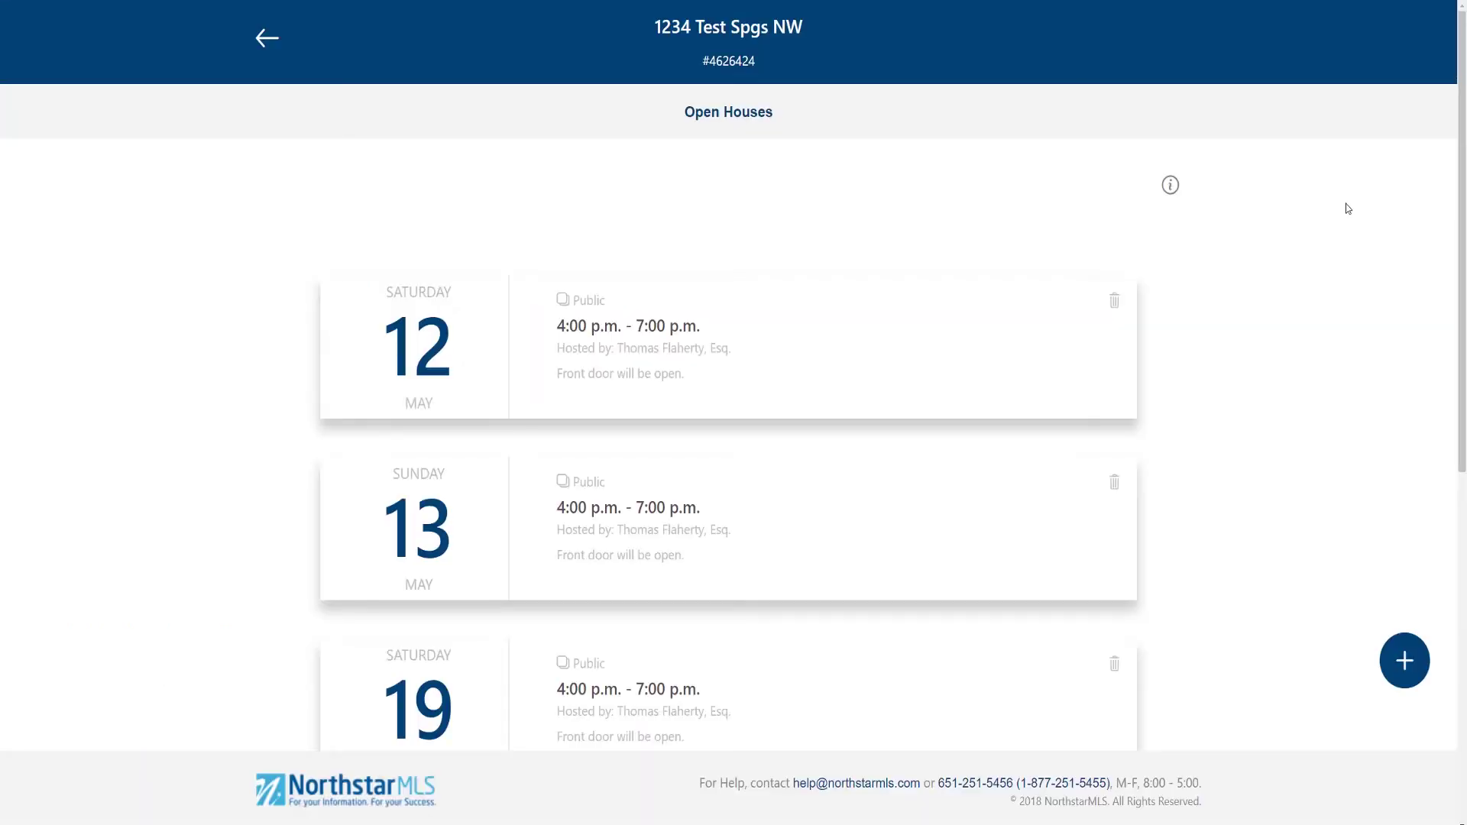
Step: Scroll the Open Houses list to review the new weekend series dates
scroll(1344, 212, down, 6)
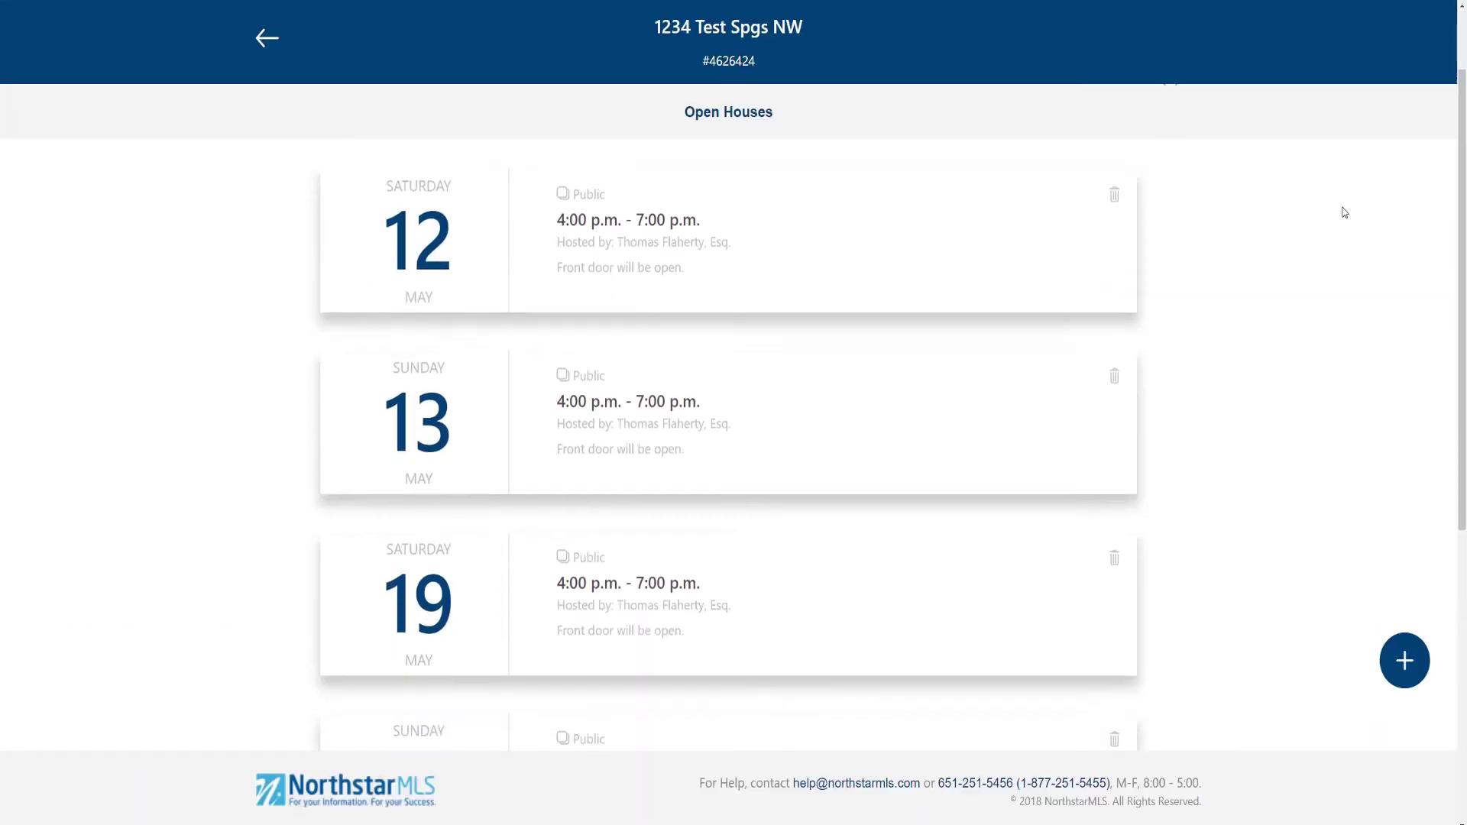
scroll(1344, 212, down, 3)
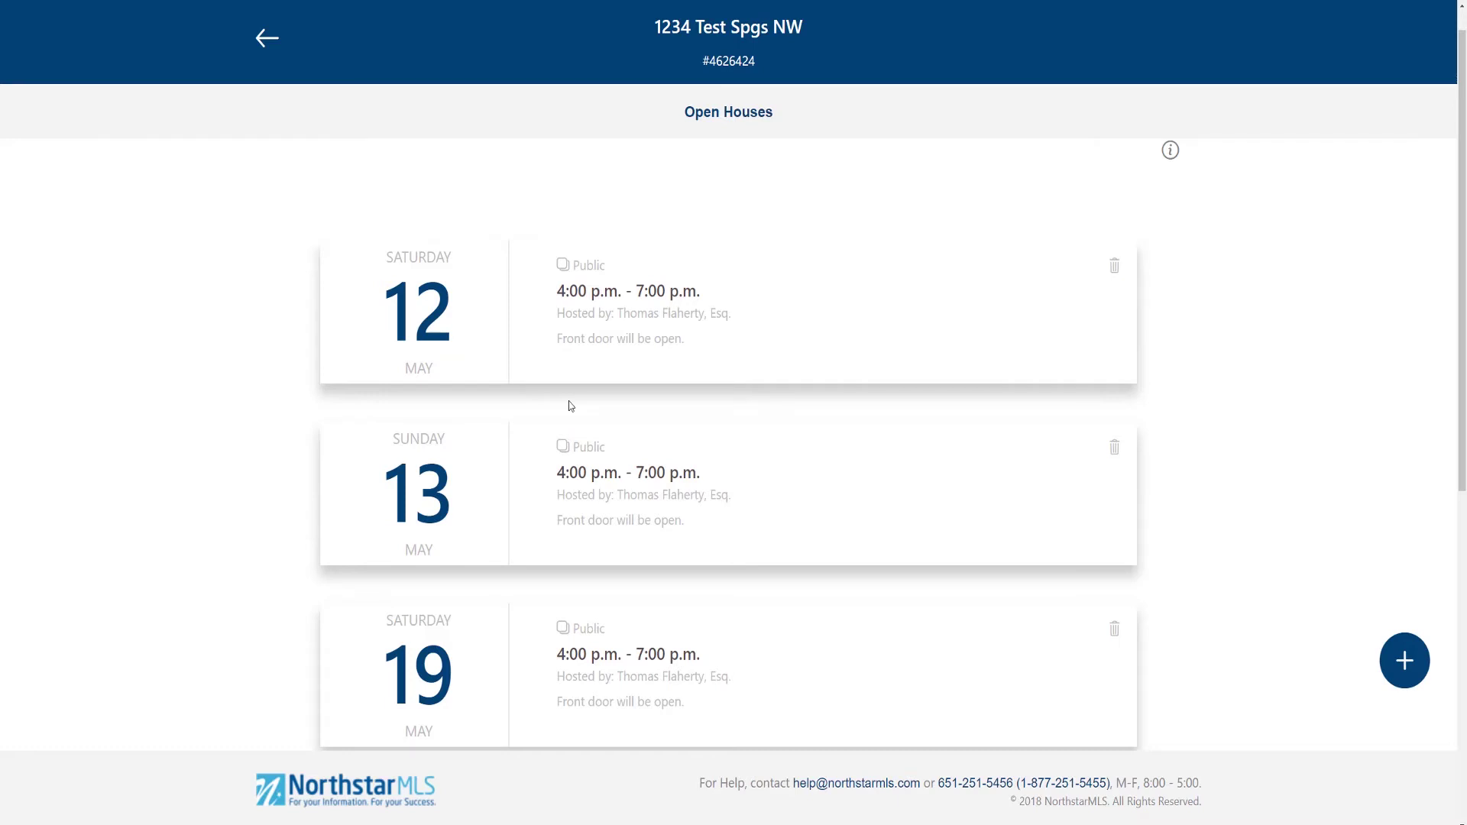
Step: Edit the whole series from the 12 May card so every open house ends at 8:00 PM
click(562, 309)
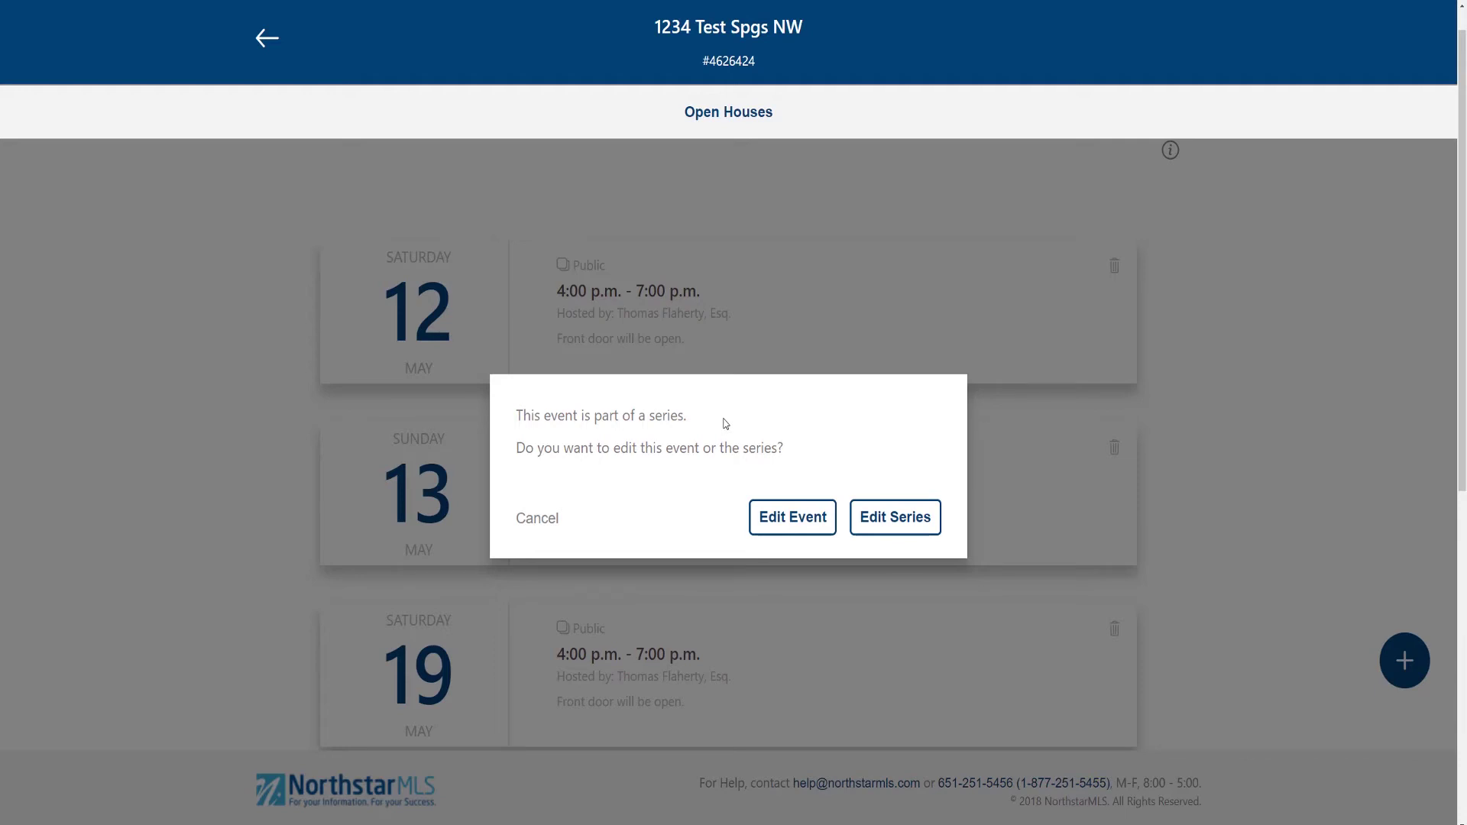
click(918, 532)
click(941, 591)
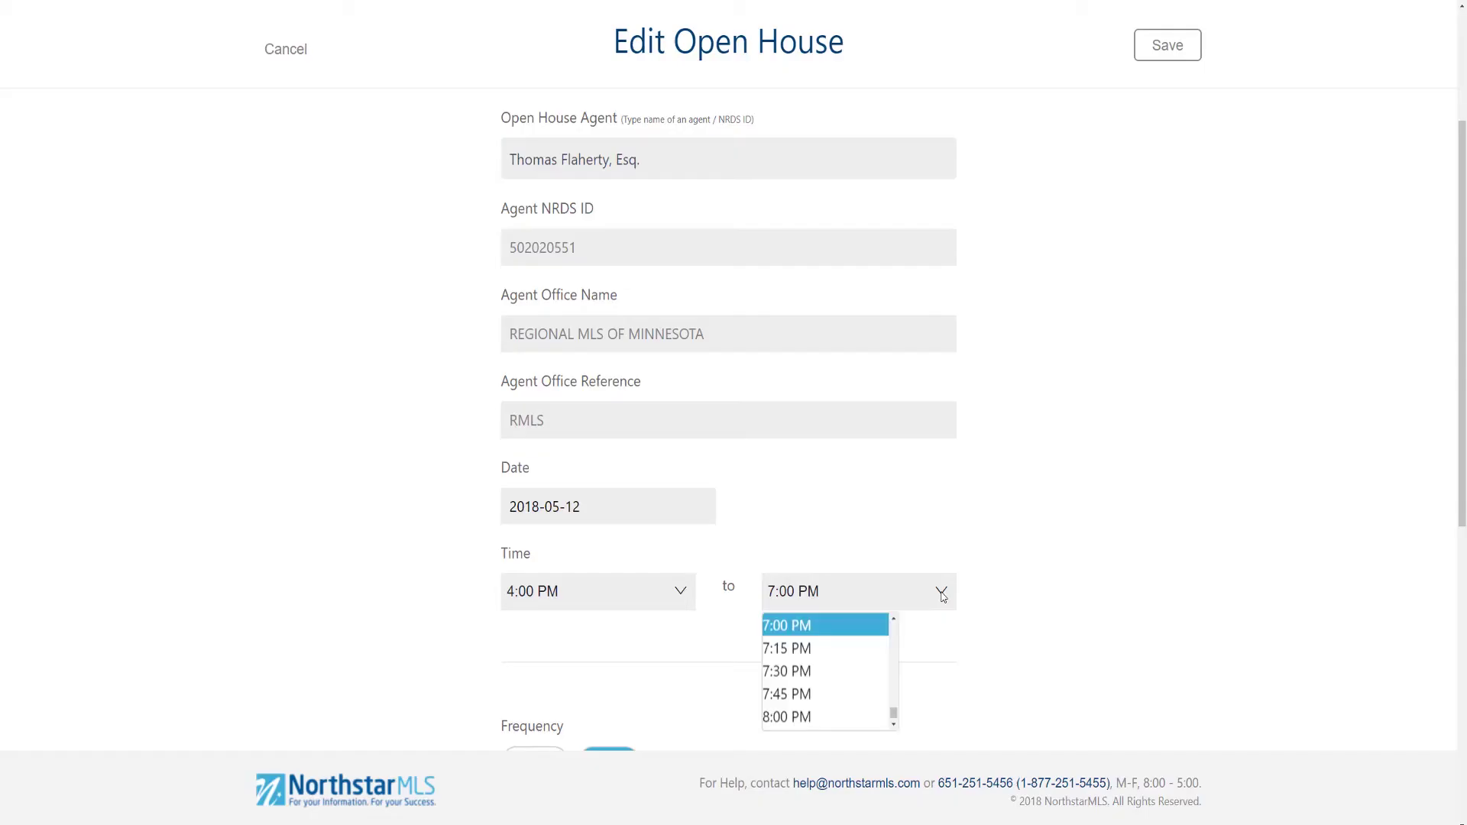
click(797, 718)
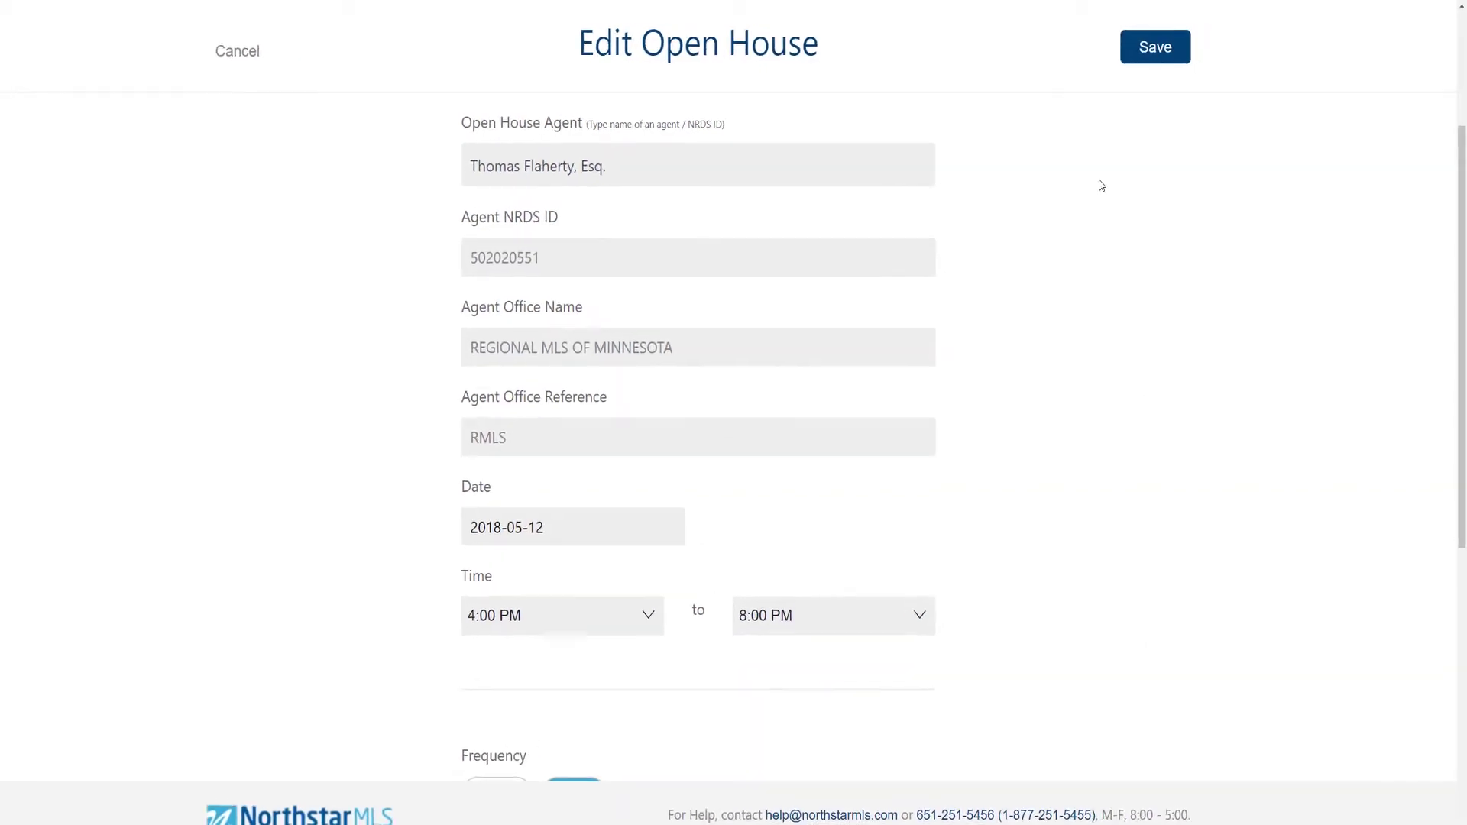
click(1044, 72)
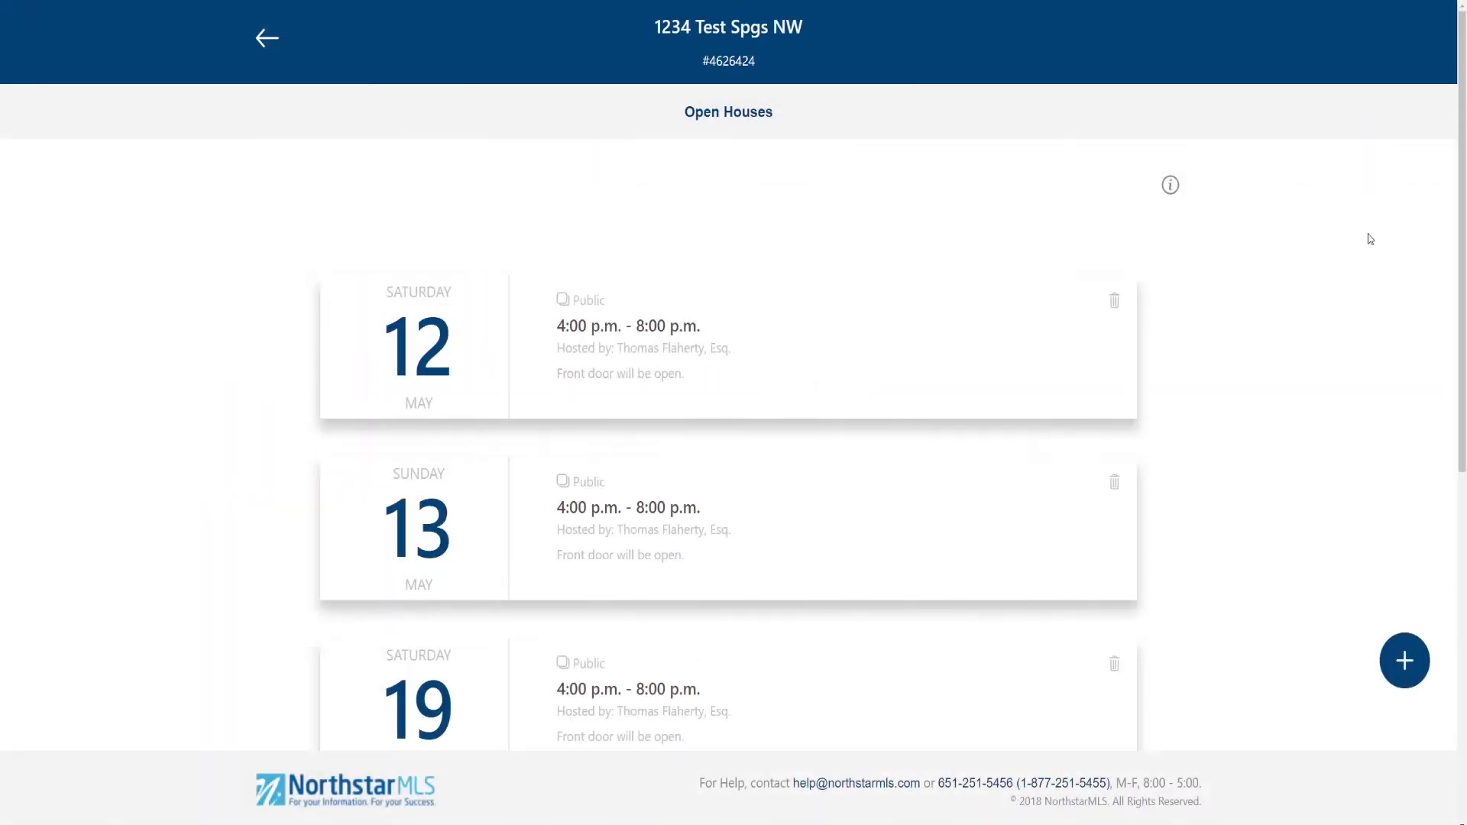
scroll(1369, 239, down, 6)
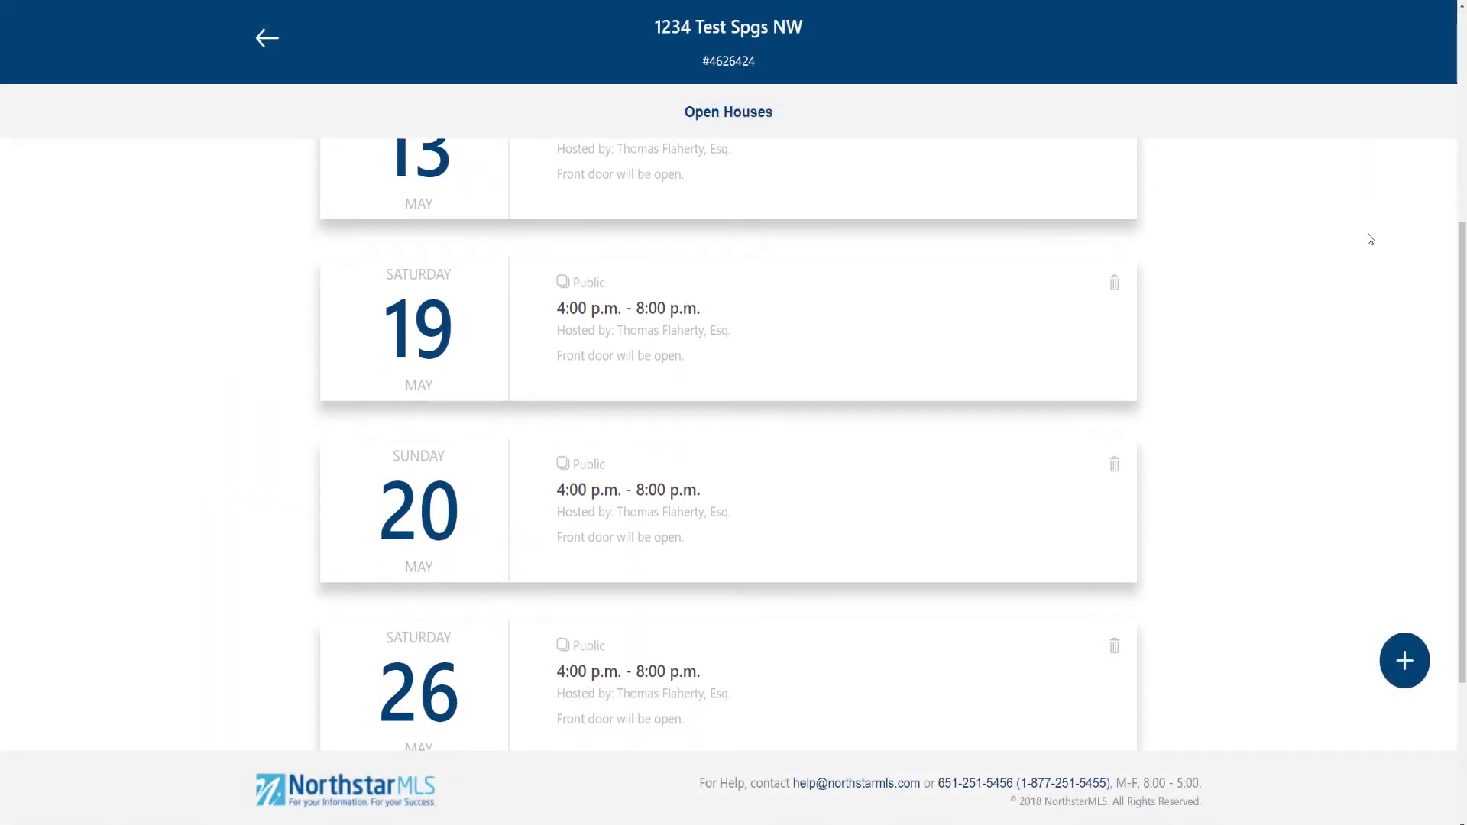
scroll(1370, 239, down, 2)
scroll(1337, 252, up, 7)
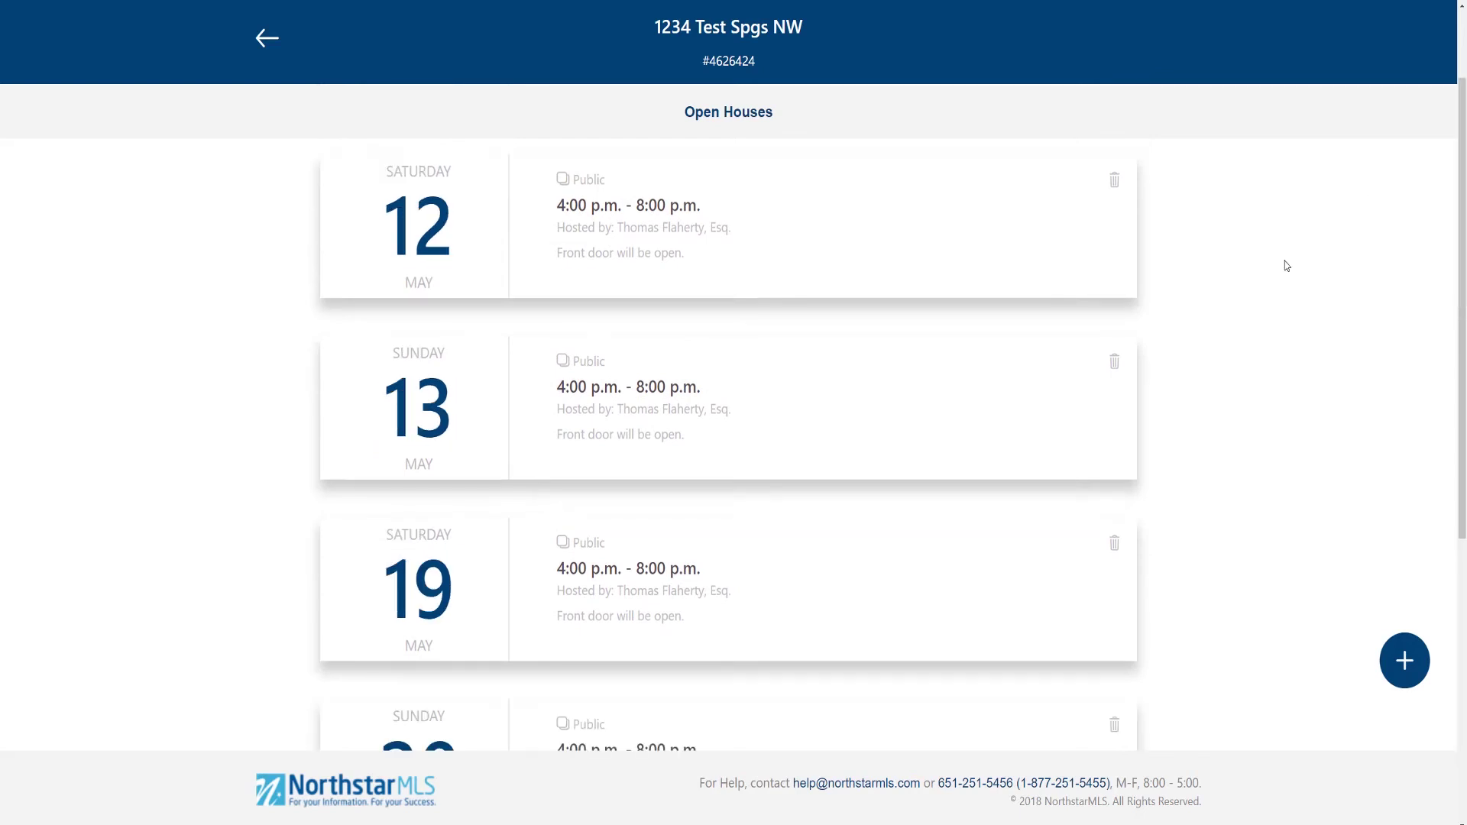
Step: Delete only the 12 May open house, keeping the rest of the series
click(1115, 184)
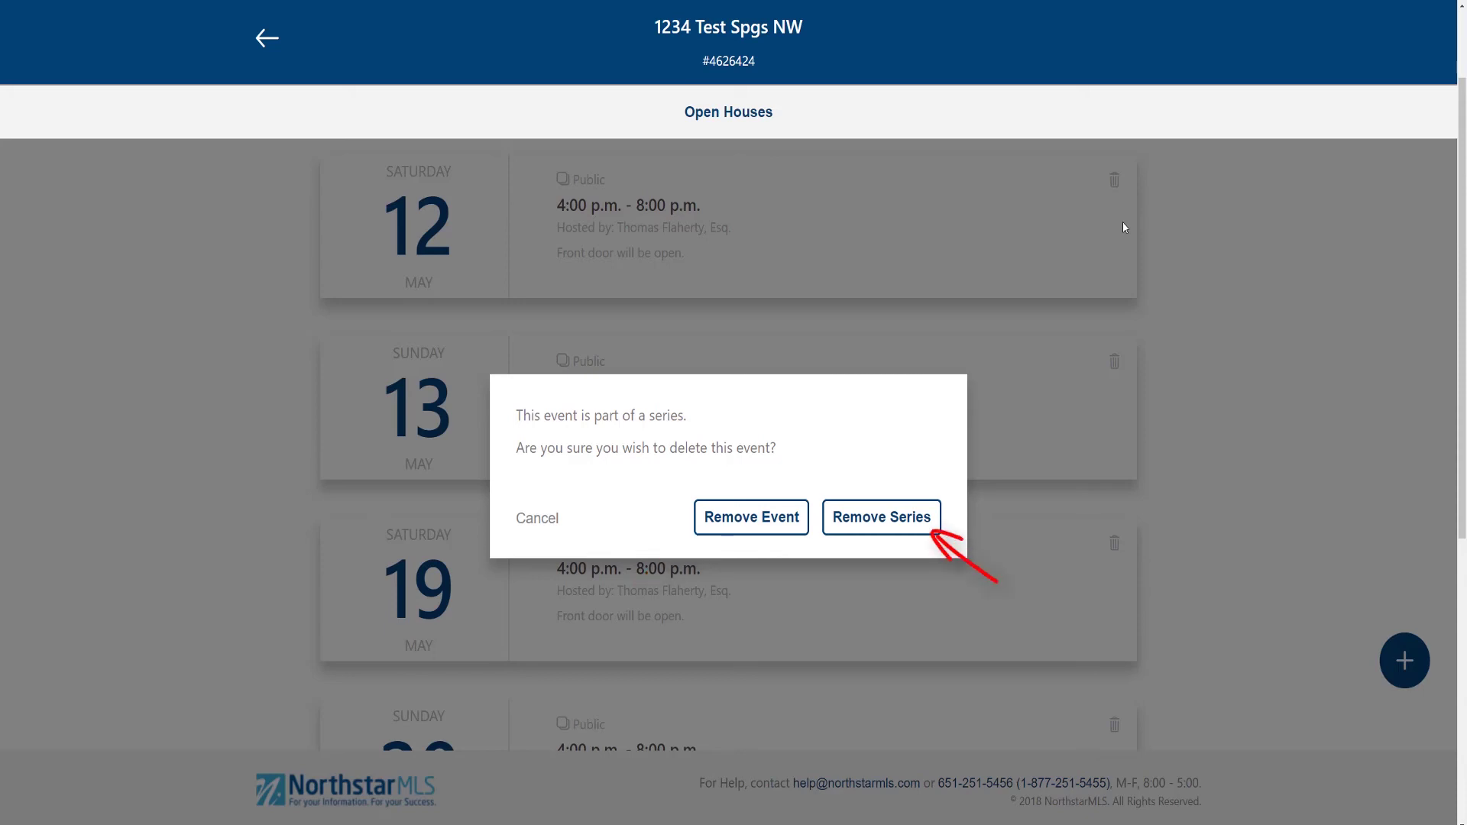
click(764, 534)
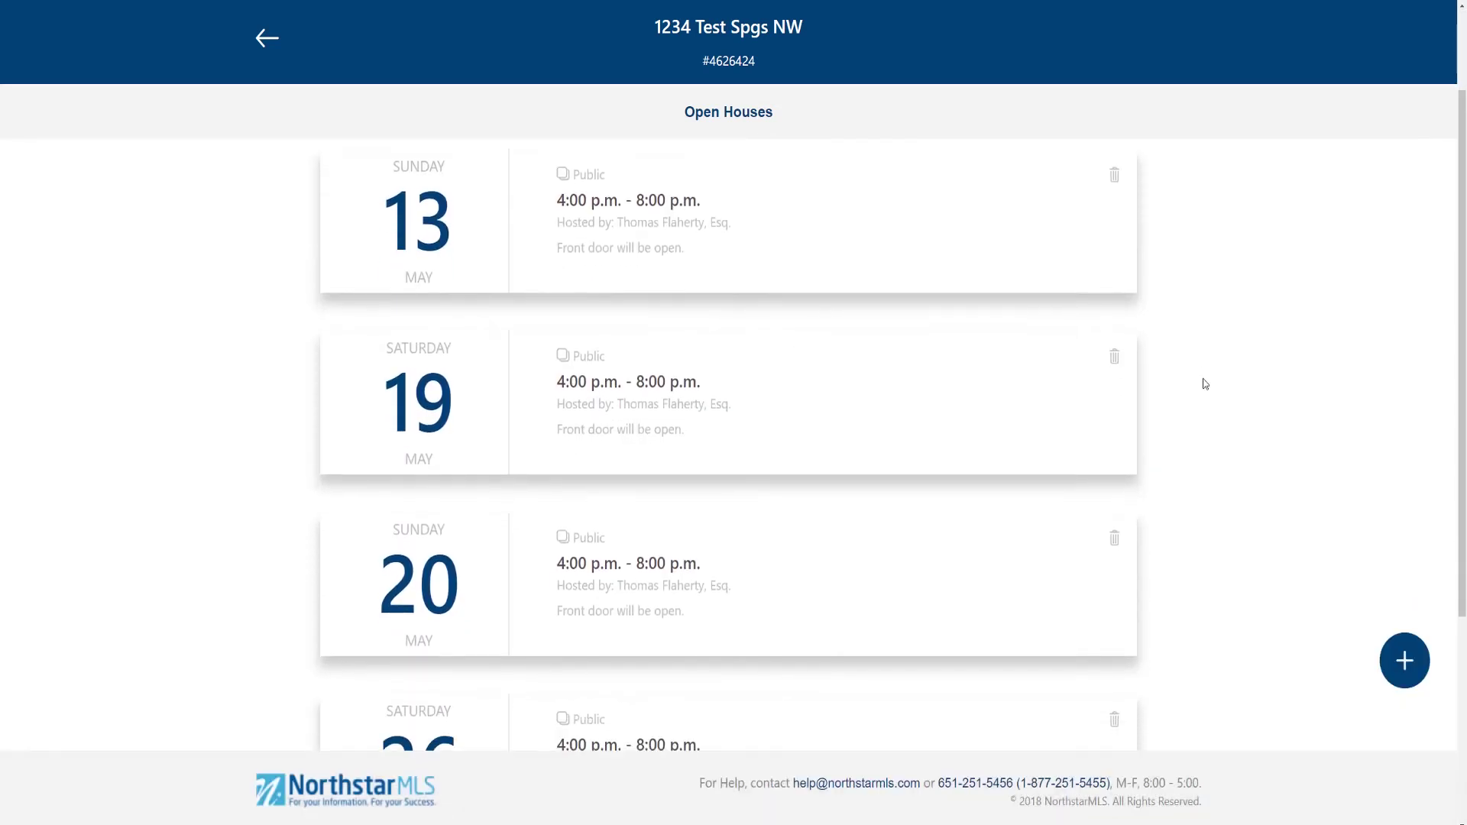